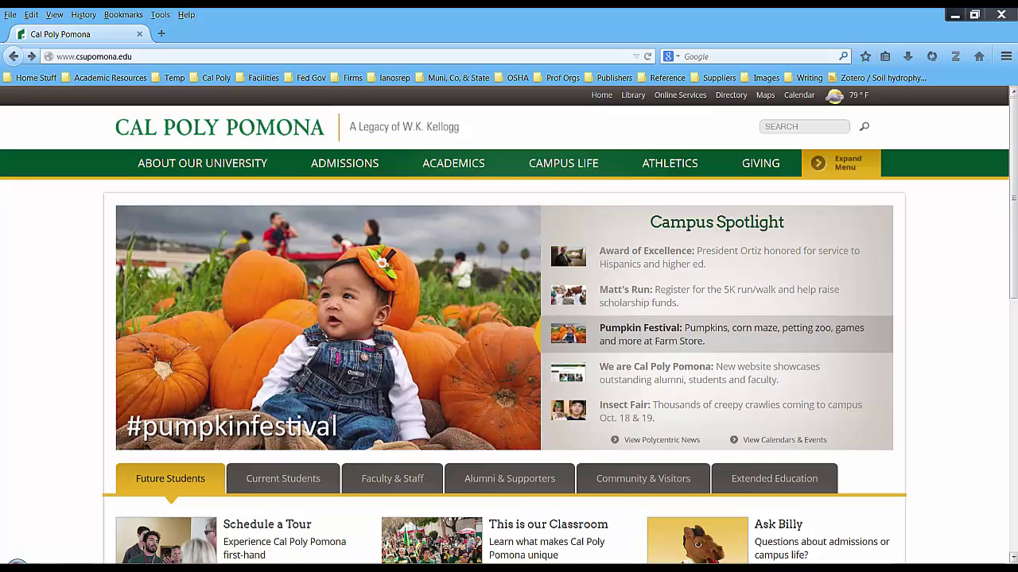
Go to the University Library home page and open its Databases link under Featured Links
{"action": "mouse_move", "coordinate": [812, 274]}
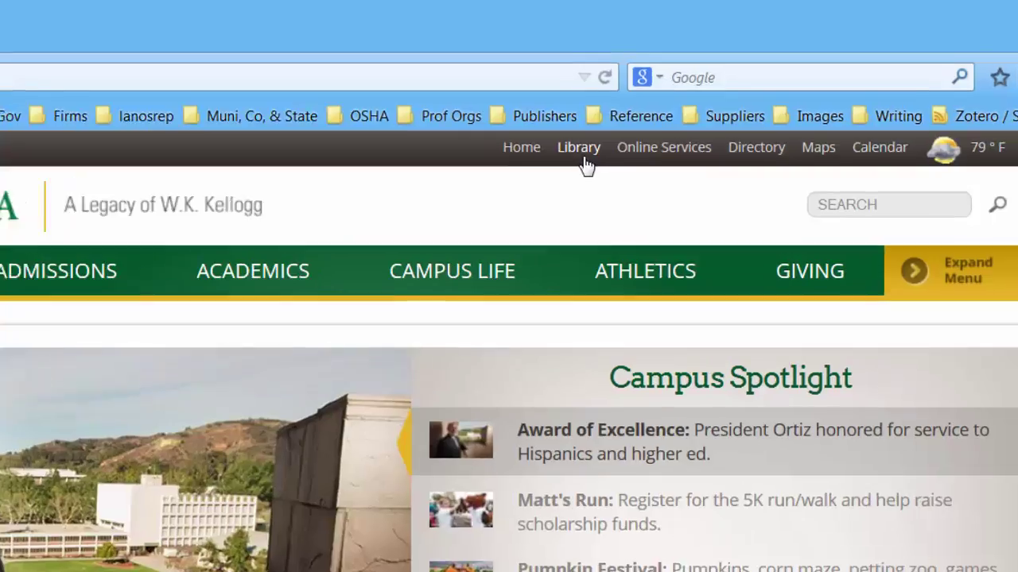
{"action": "left_click", "coordinate": [634, 97]}
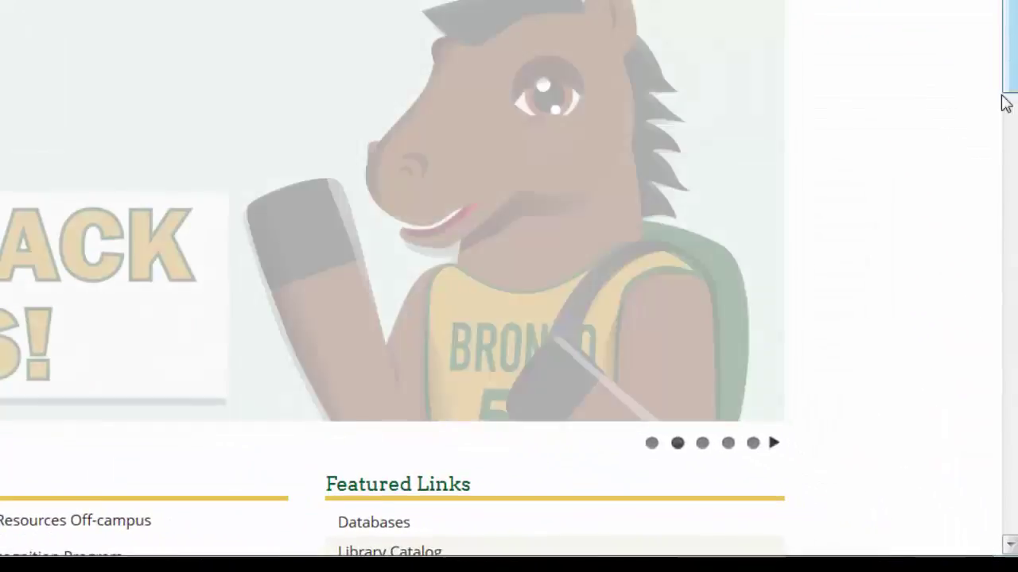
{"action": "left_click_drag", "start_coordinate": [1009, 317], "coordinate": [1010, 355]}
{"action": "left_click_drag", "start_coordinate": [1003, 167], "coordinate": [1000, 262]}
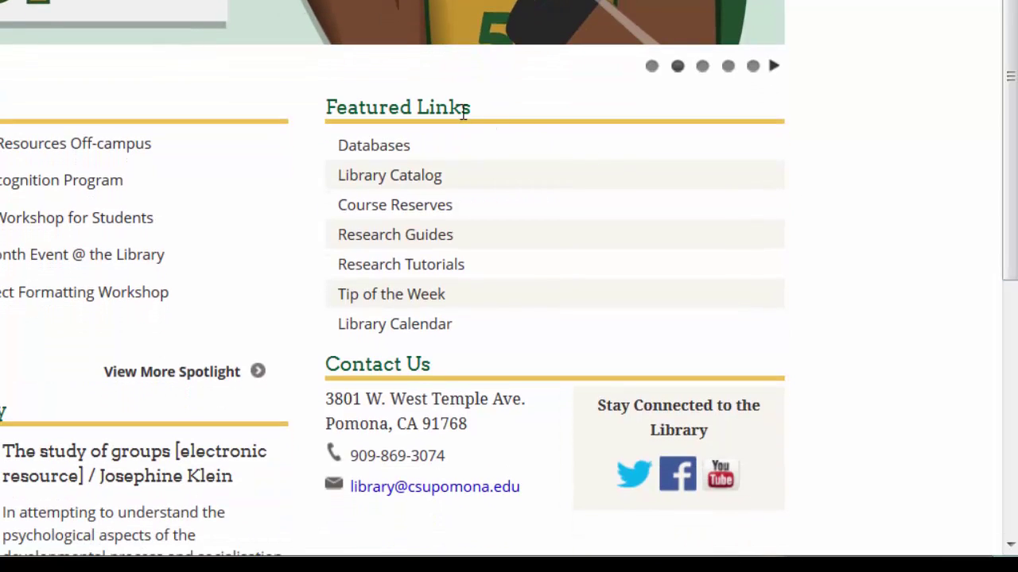
{"action": "left_click", "coordinate": [387, 155]}
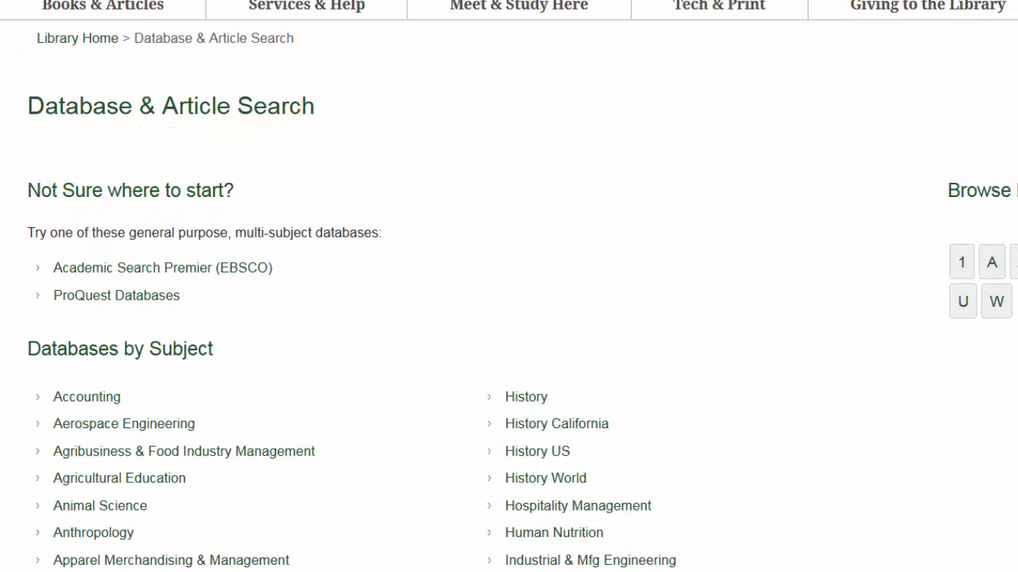
Open the Civil Engineering subject list, showing Compendex/Ei Village, ASCE Library and ASTM Standards
{"action": "scroll", "coordinate": [509, 318], "scroll_direction": "down", "scroll_amount": 5}
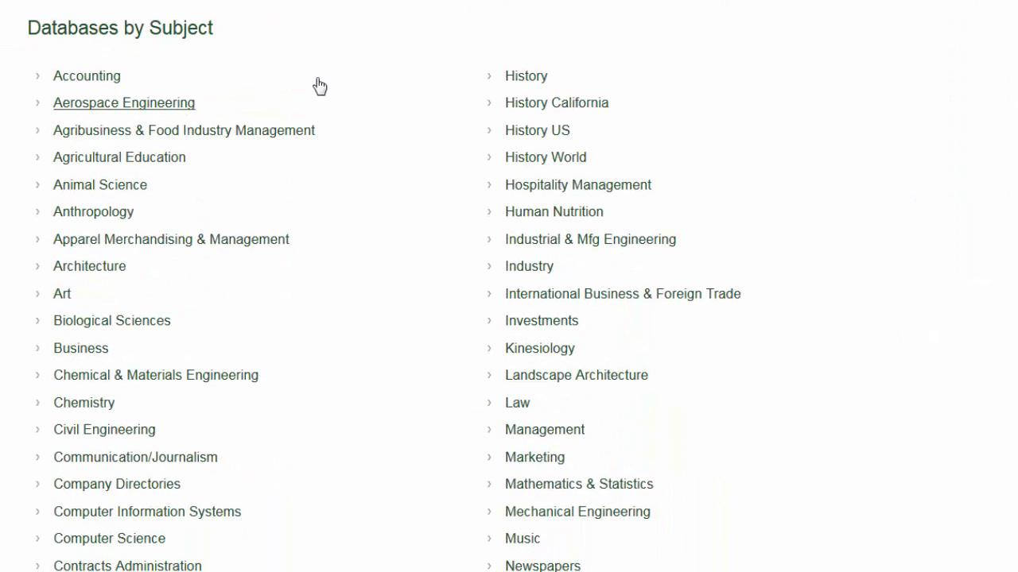
{"action": "left_click", "coordinate": [140, 431]}
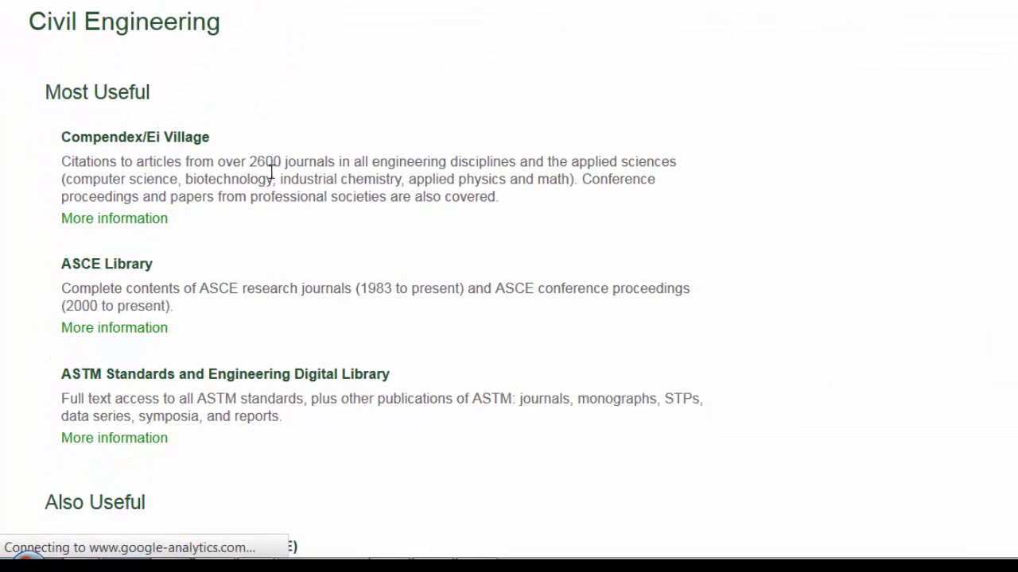
{"action": "scroll", "coordinate": [271, 171], "scroll_direction": "down", "scroll_amount": 10}
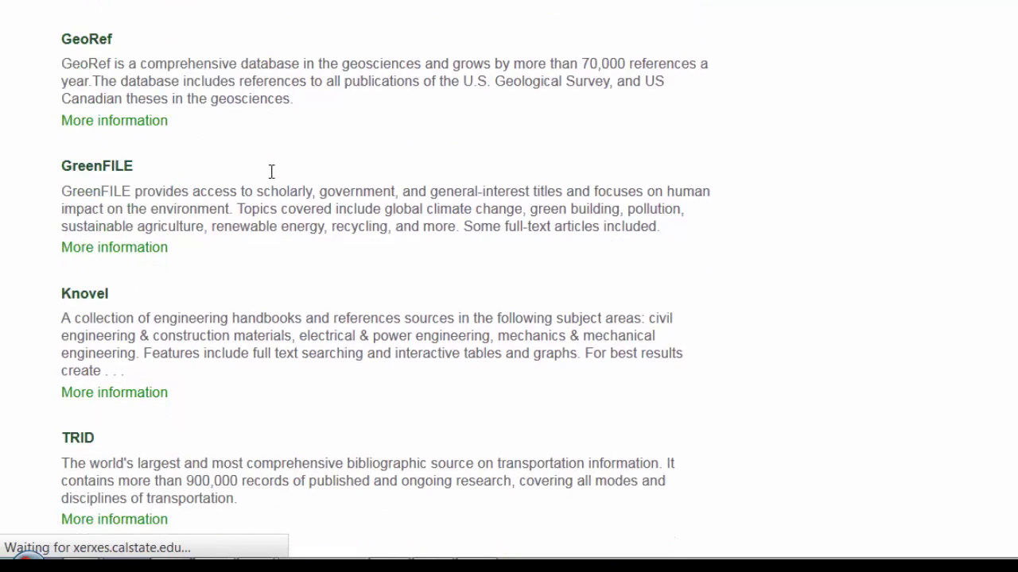
{"action": "scroll", "coordinate": [270, 174], "scroll_direction": "up", "scroll_amount": 10}
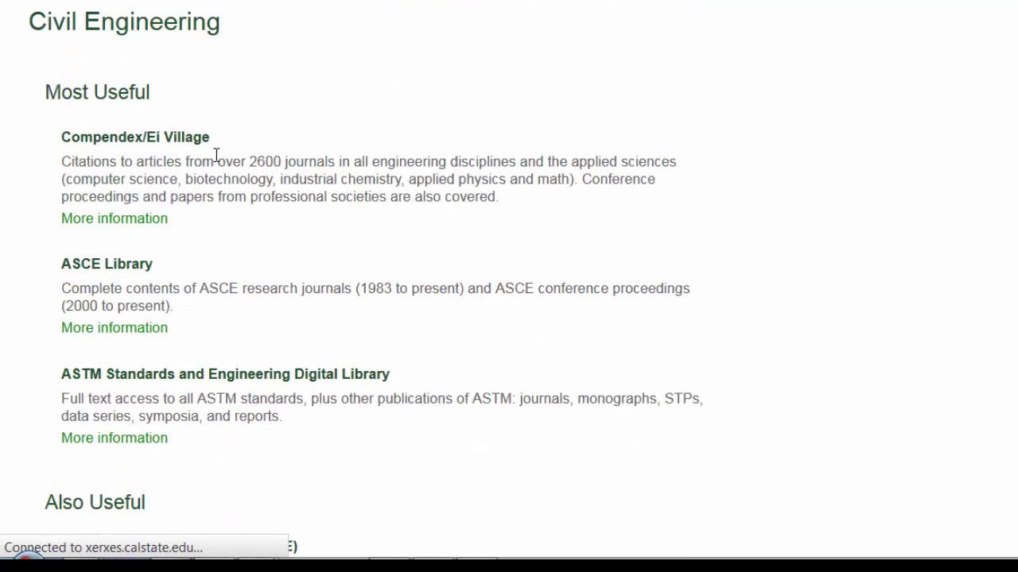
Open Compendex/Ei Village and log in through CAS with the saved campus username and password
{"action": "left_click", "coordinate": [173, 143]}
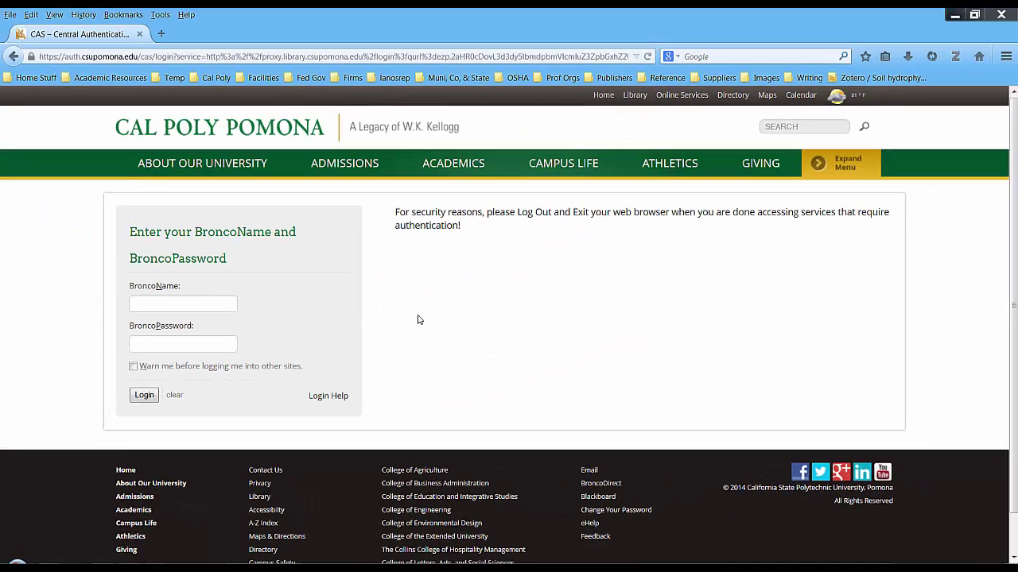
{"action": "left_click", "coordinate": [198, 307]}
{"action": "type", "text": "w"}
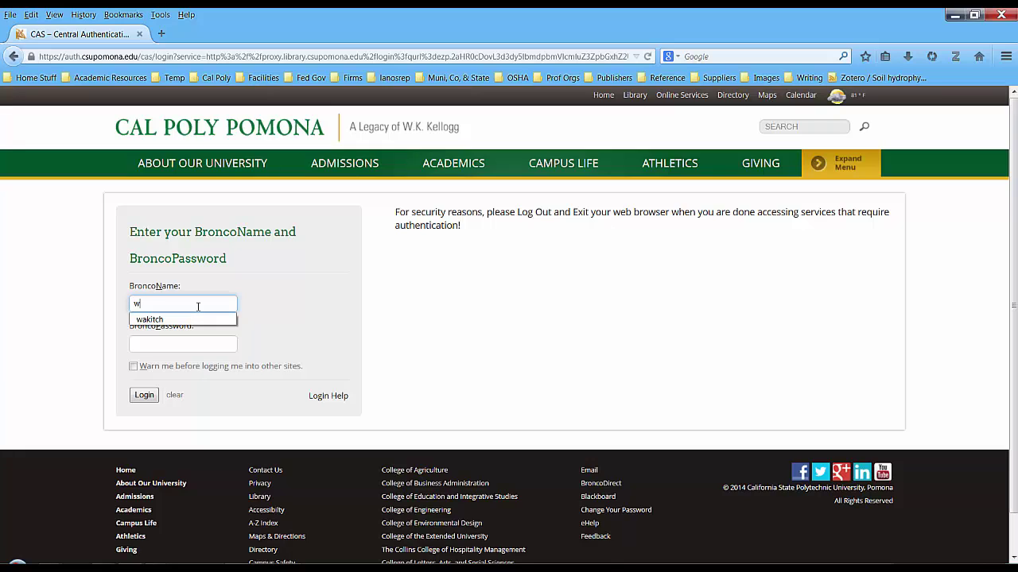
{"action": "left_click", "coordinate": [182, 318]}
{"action": "left_click", "coordinate": [144, 396]}
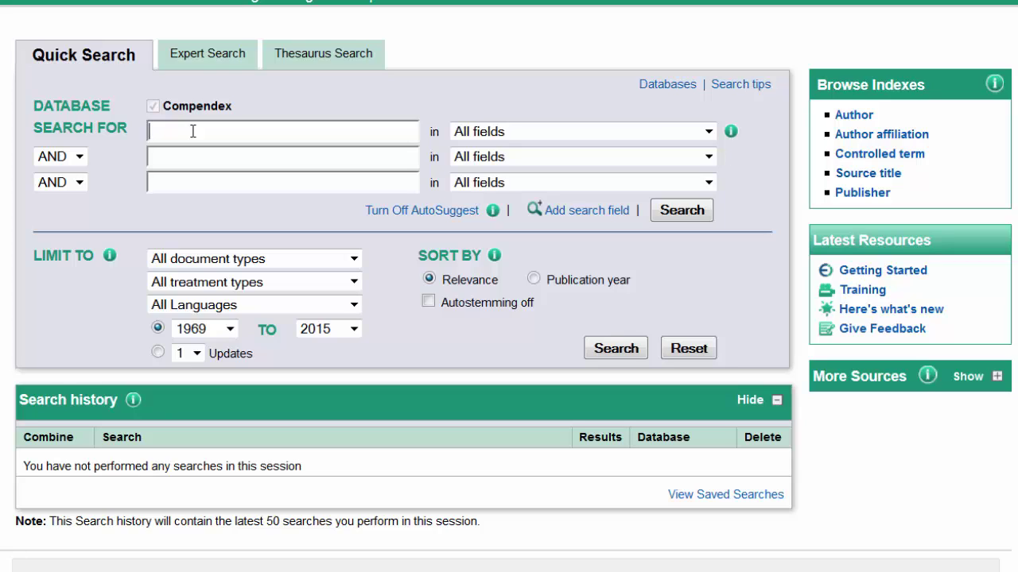
Search Compendex for 'slope stability unsaturated' in Subject/Title/Abstract, returning 593 articles
{"action": "type", "text": "slope stability unsaturated"}
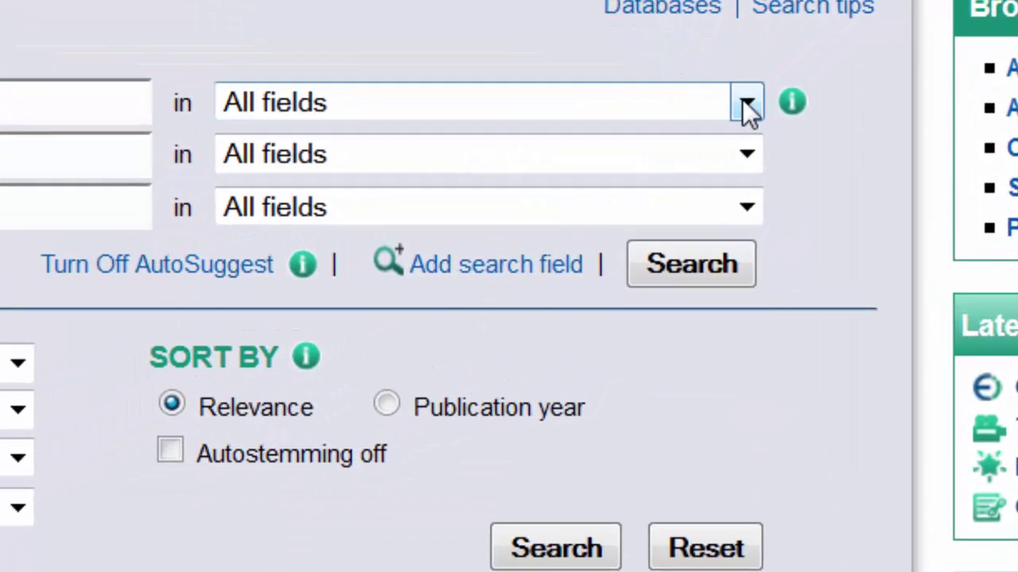
{"action": "left_click", "coordinate": [723, 120]}
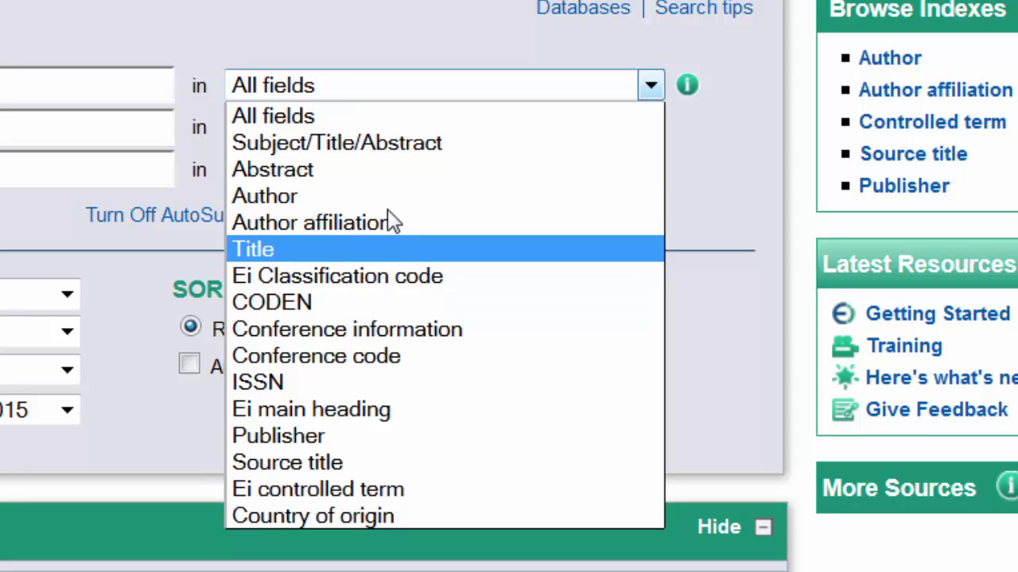
{"action": "left_click", "coordinate": [395, 142]}
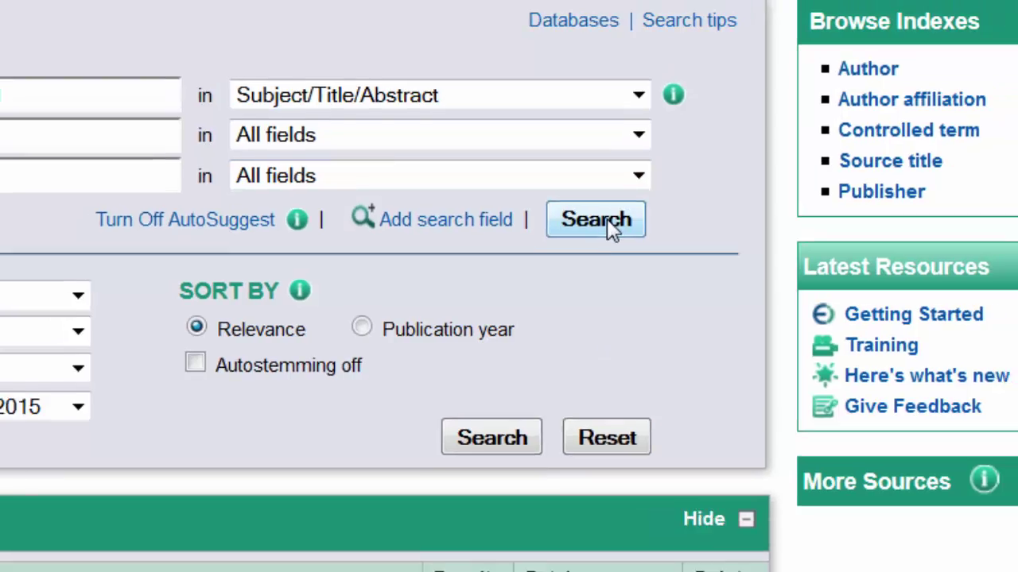
{"action": "left_click", "coordinate": [609, 226]}
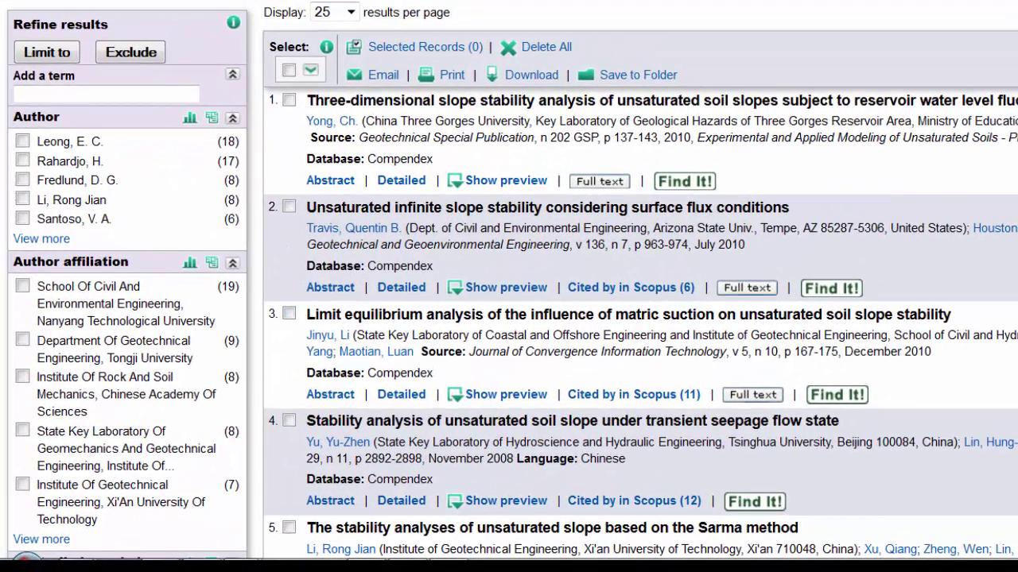
Limit the results to the English language, cutting them from 593 to 440 articles
{"action": "scroll", "coordinate": [509, 286], "scroll_direction": "down", "scroll_amount": 3}
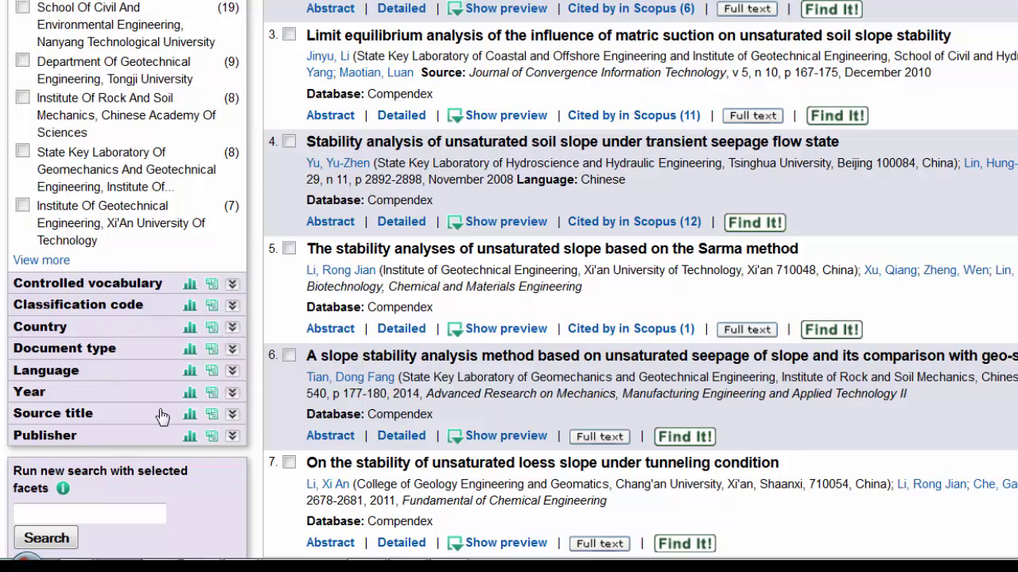
{"action": "left_click", "coordinate": [231, 371]}
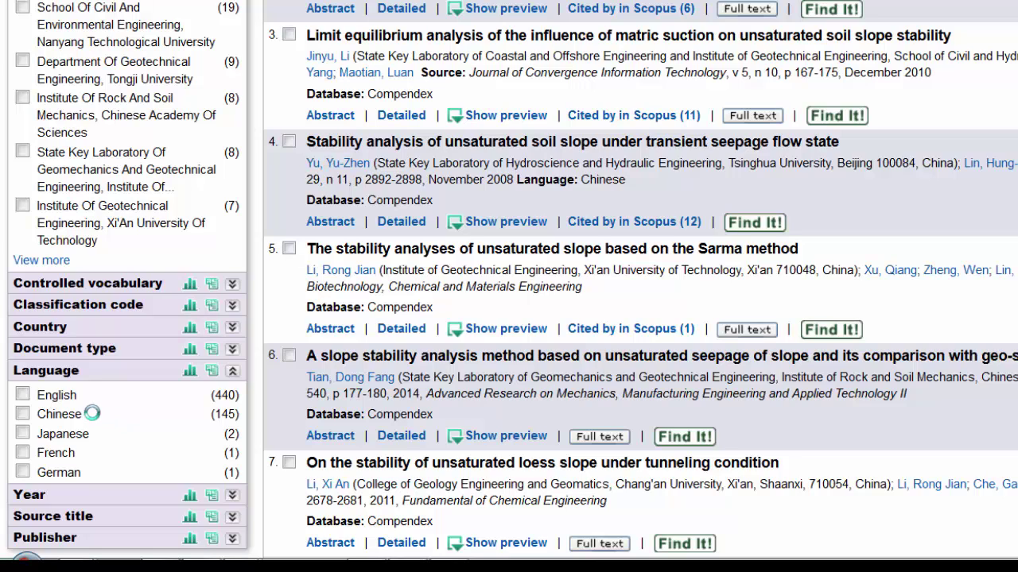
{"action": "left_click", "coordinate": [22, 395]}
{"action": "scroll", "coordinate": [509, 286], "scroll_direction": "up", "scroll_amount": 4}
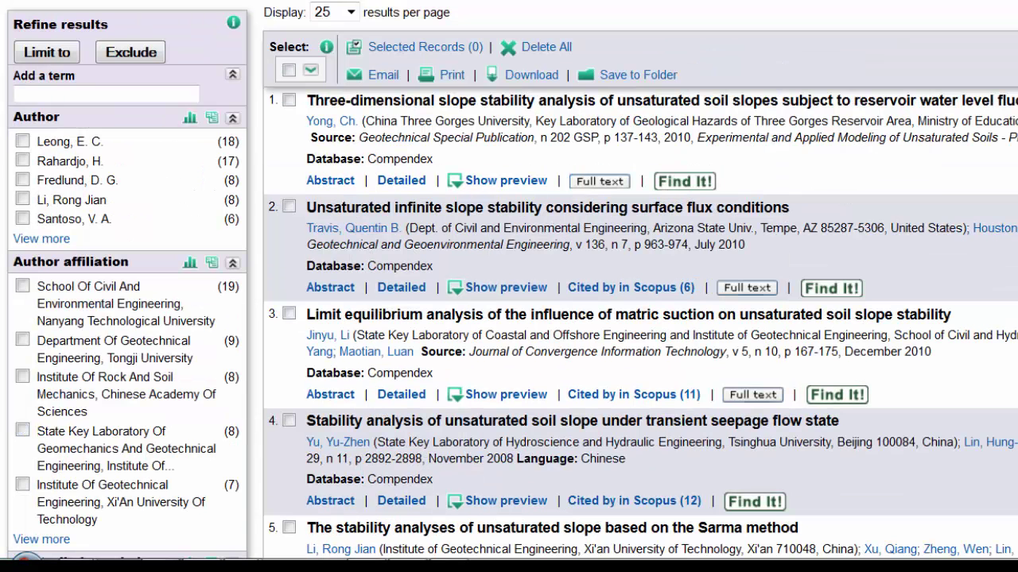
{"action": "left_click", "coordinate": [47, 52]}
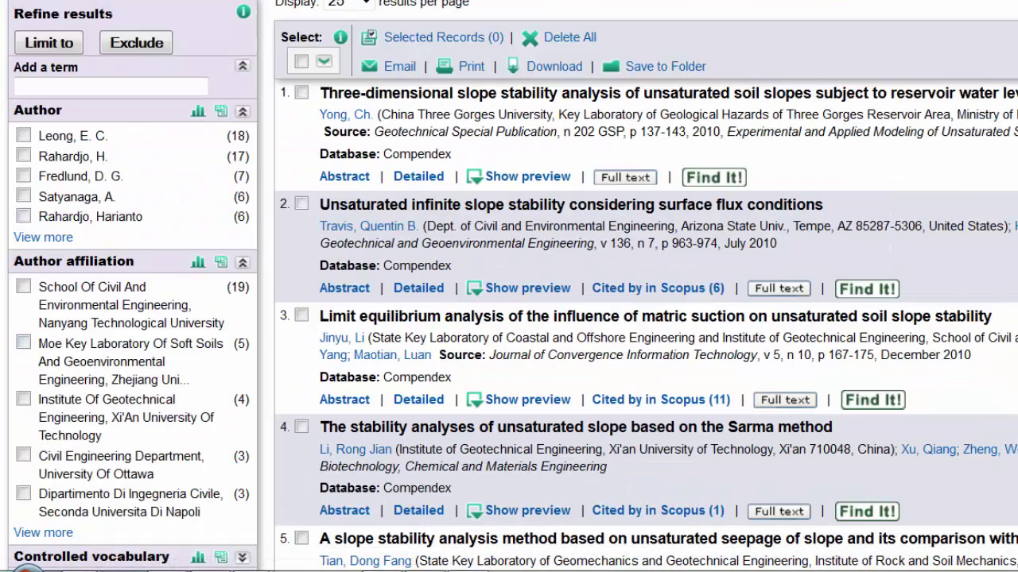
Limit the results to the Precipitation classification code, narrowing 440 articles to 153
{"action": "scroll", "coordinate": [338, 6], "scroll_direction": "down", "scroll_amount": 6}
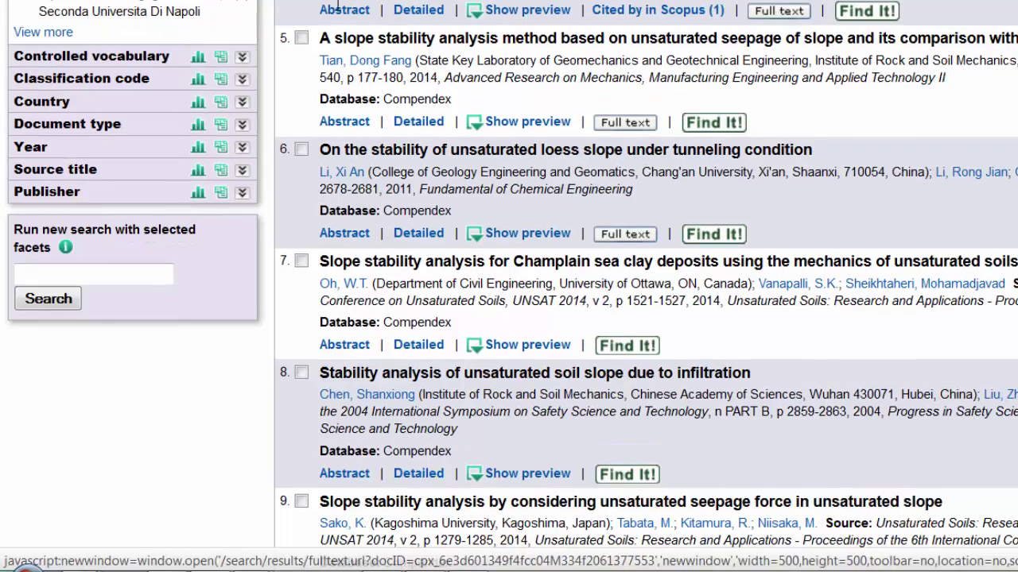
{"action": "left_click", "coordinate": [243, 82]}
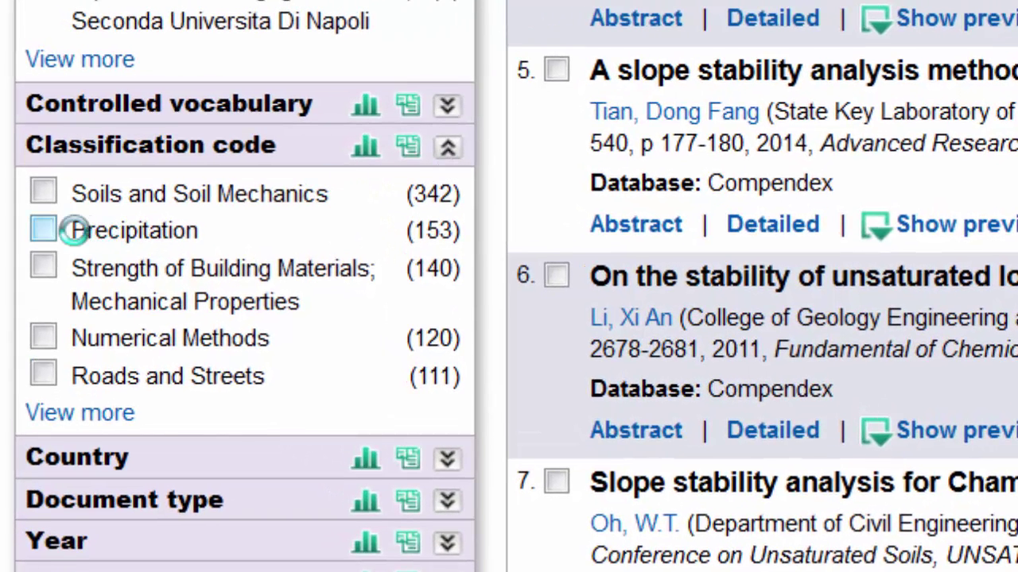
{"action": "left_click", "coordinate": [35, 195]}
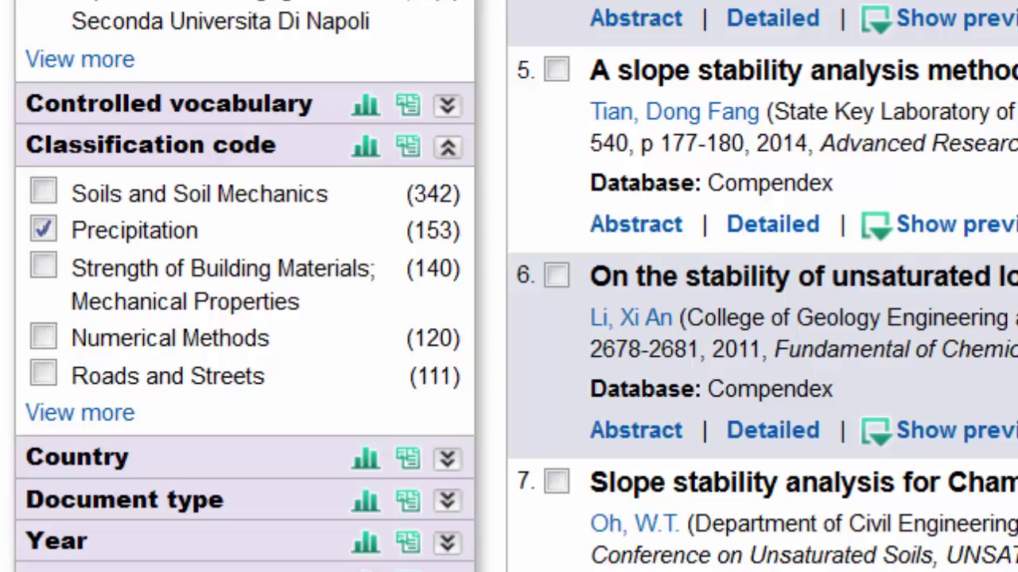
{"action": "scroll", "coordinate": [509, 286], "scroll_direction": "up", "scroll_amount": 10}
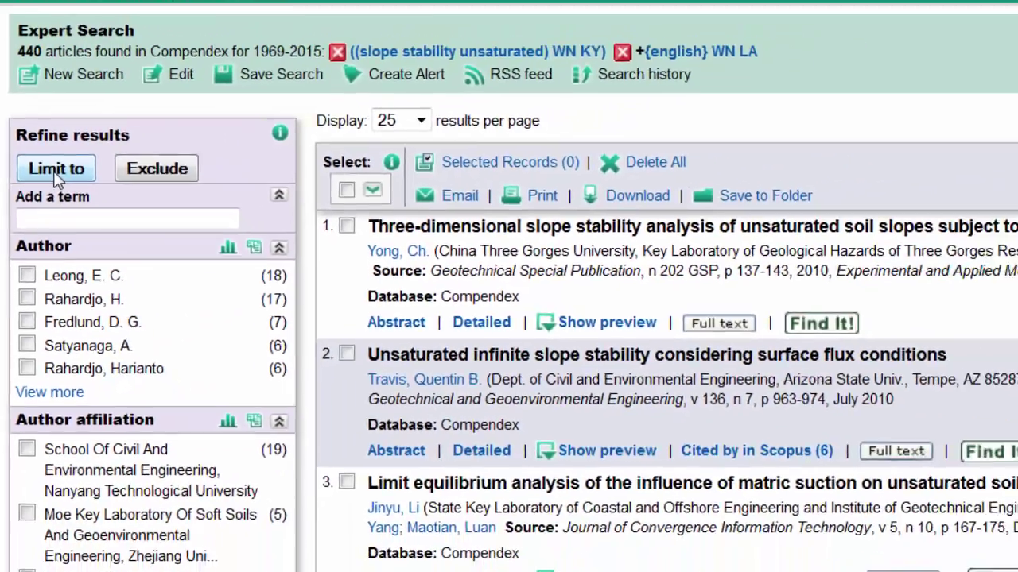
{"action": "left_click", "coordinate": [56, 170]}
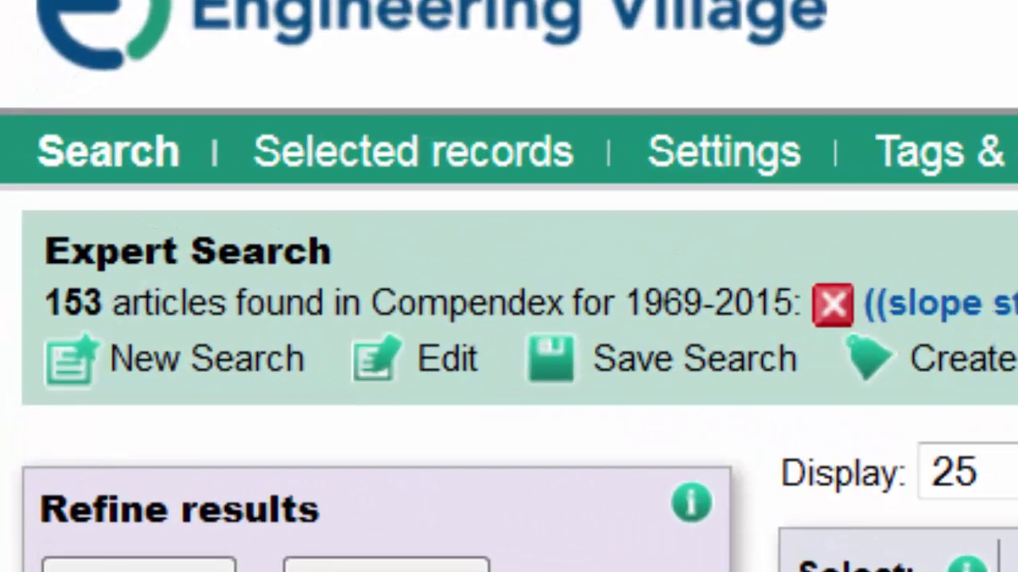
Add the refine term 'infiltration', leaving 103 articles across 5 pages
{"action": "left_click", "coordinate": [130, 358]}
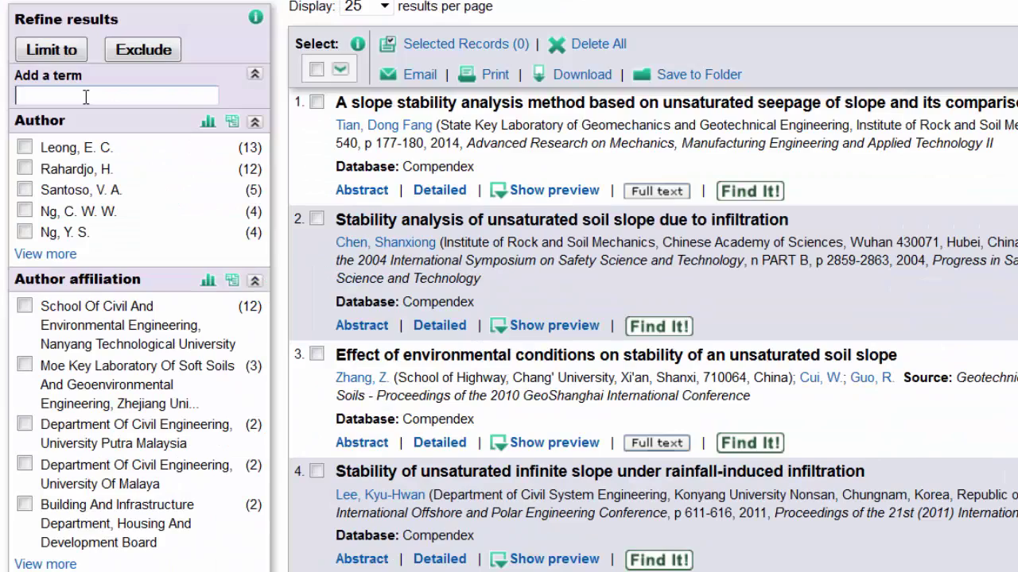
{"action": "type", "text": "inf"}
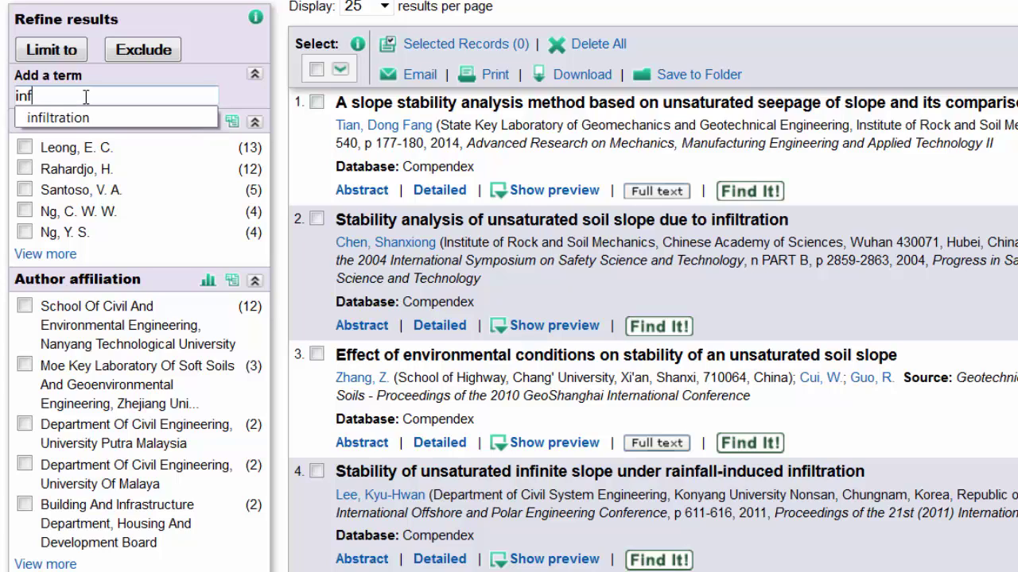
{"action": "left_click", "coordinate": [83, 116]}
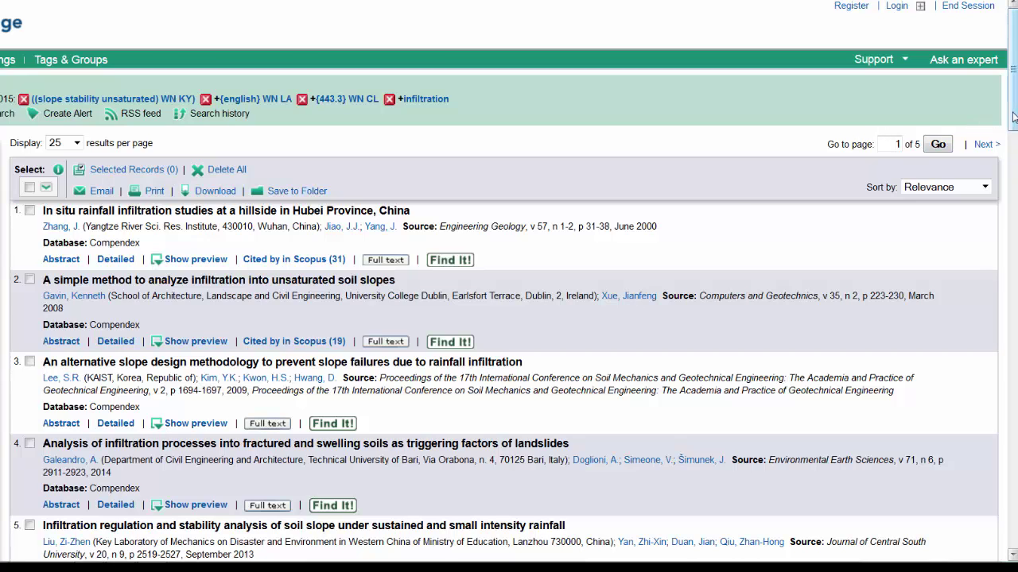
Scroll through the infiltration results and tick records 11 and 16 as selected
{"action": "left_click_drag", "start_coordinate": [1014, 117], "coordinate": [1005, 188]}
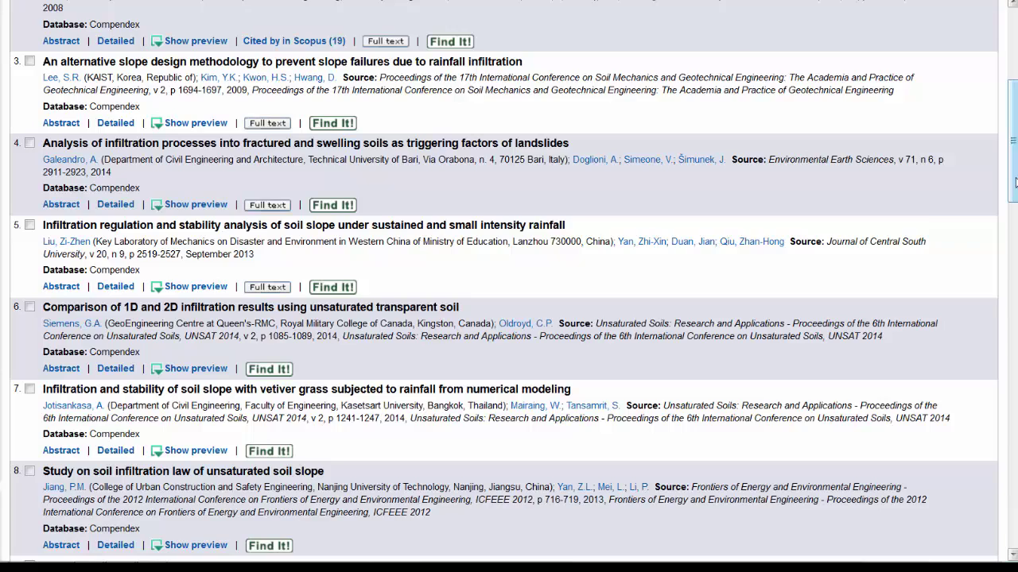
{"action": "scroll", "coordinate": [379, 237], "scroll_direction": "down", "scroll_amount": 5}
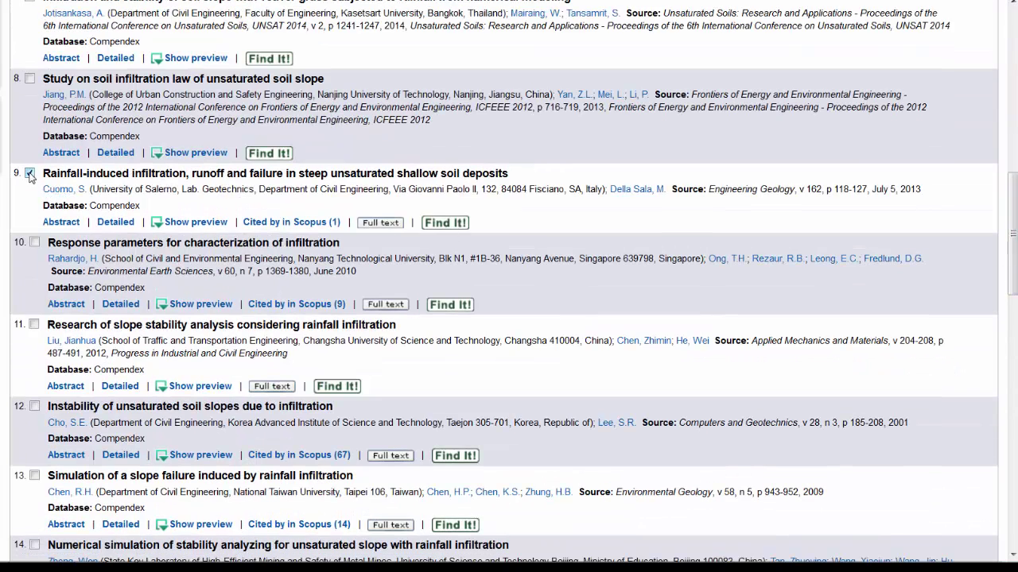
{"action": "left_click", "coordinate": [35, 324]}
{"action": "scroll", "coordinate": [1012, 277], "scroll_direction": "down", "scroll_amount": 5}
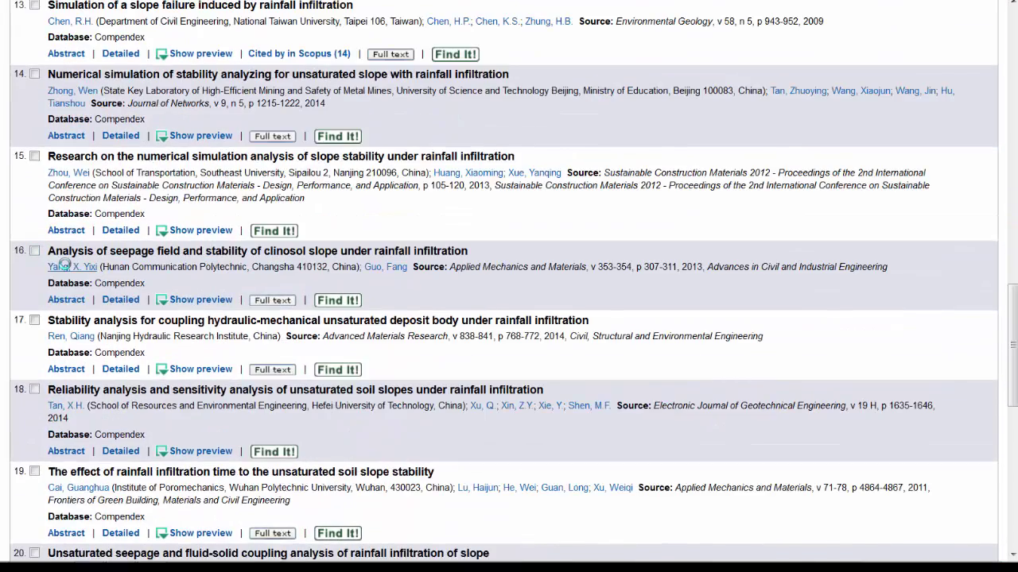
{"action": "left_click", "coordinate": [35, 251]}
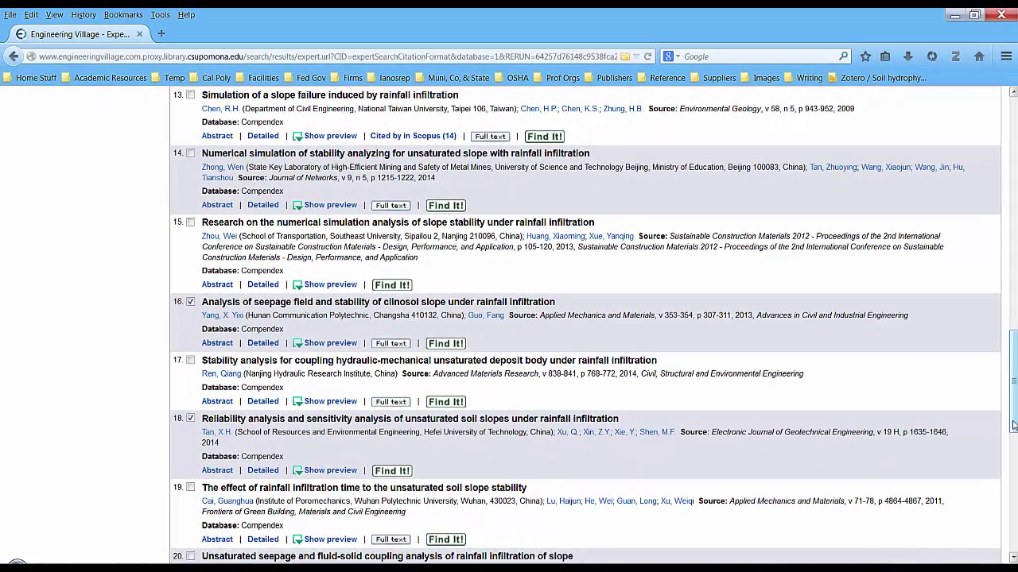
{"action": "left_click_drag", "start_coordinate": [1014, 425], "coordinate": [1014, 174]}
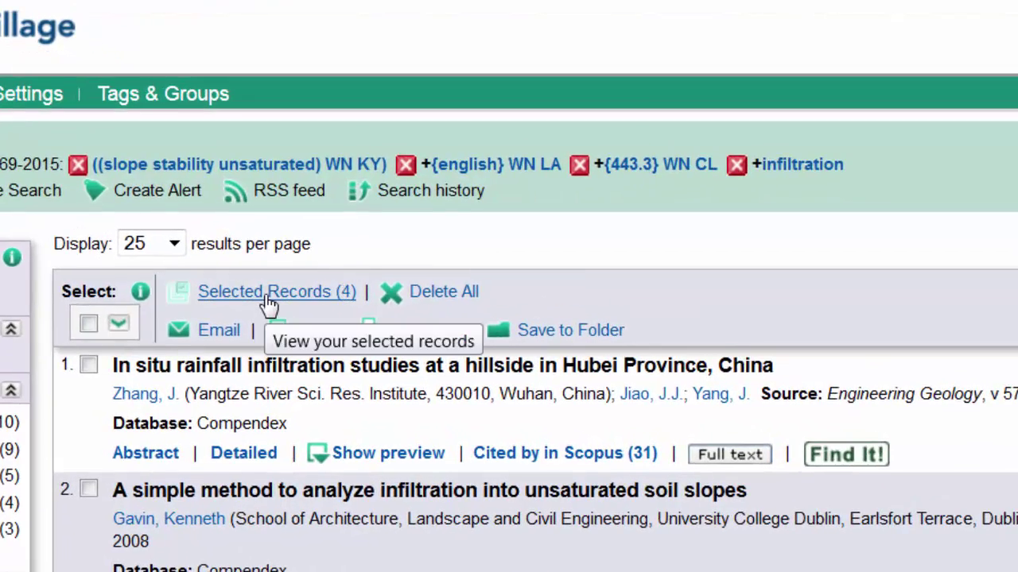
Show selected records as abstracts, remove the rock slope paper, and open the seepage paper's full text
{"action": "left_click", "coordinate": [270, 293]}
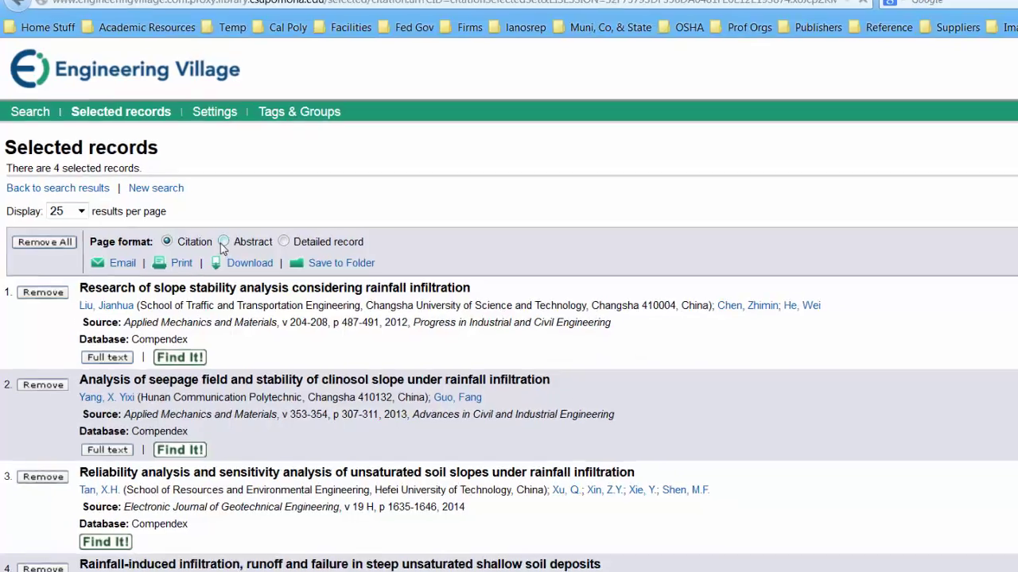
{"action": "left_click", "coordinate": [224, 242]}
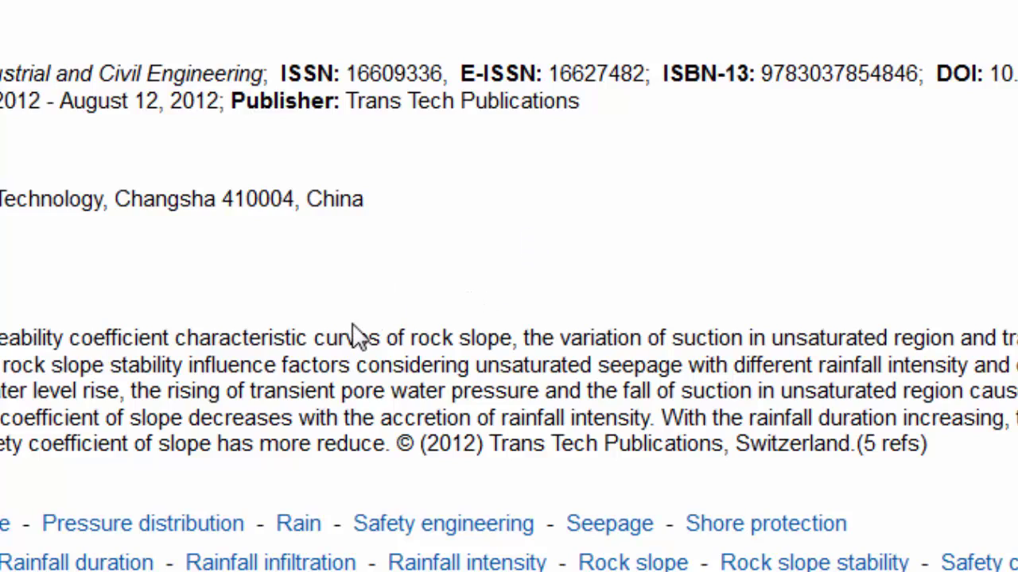
{"action": "left_click_drag", "start_coordinate": [408, 338], "coordinate": [521, 344]}
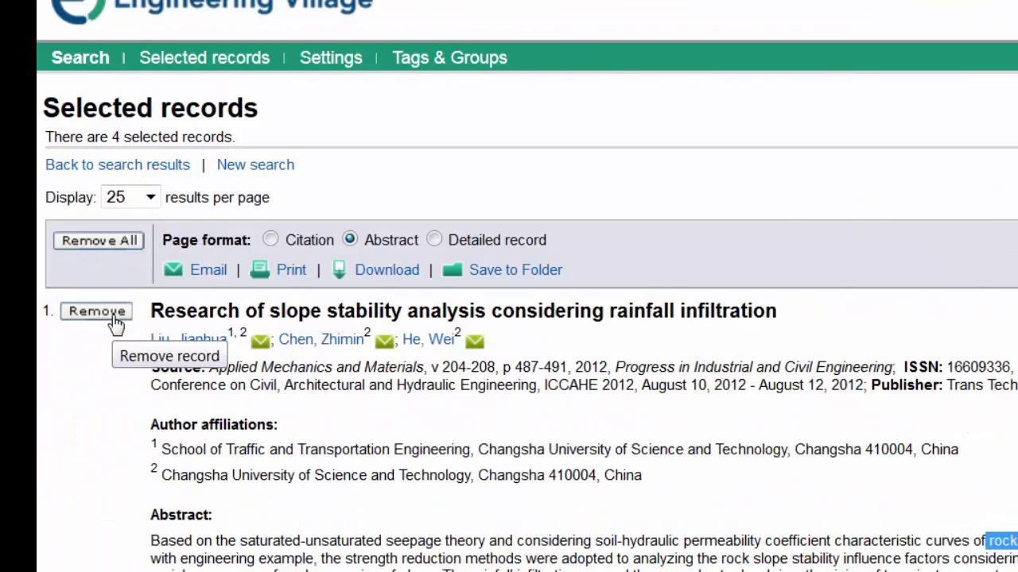
{"action": "left_click", "coordinate": [111, 313]}
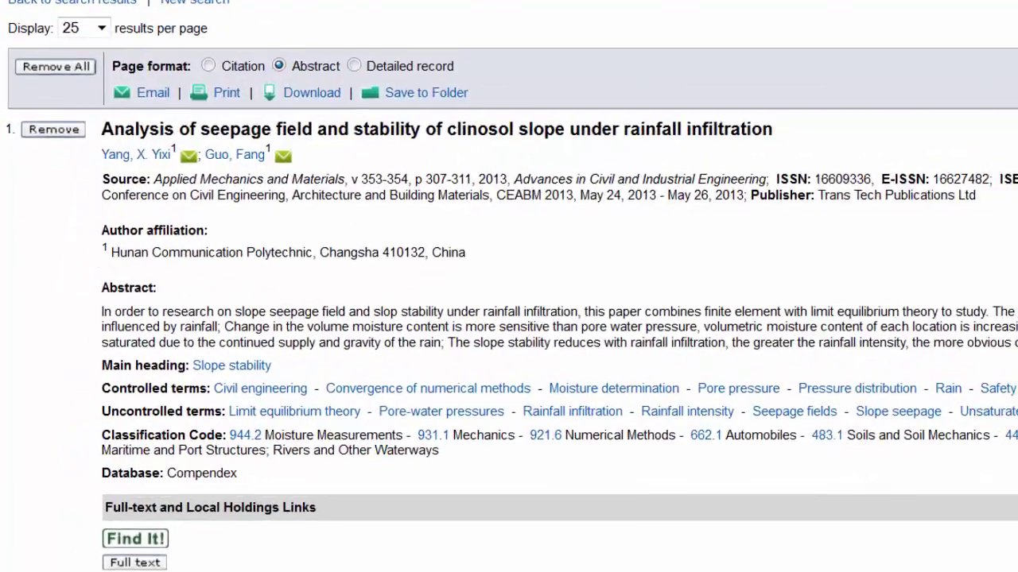
{"action": "scroll", "coordinate": [1012, 218], "scroll_direction": "down", "scroll_amount": 3}
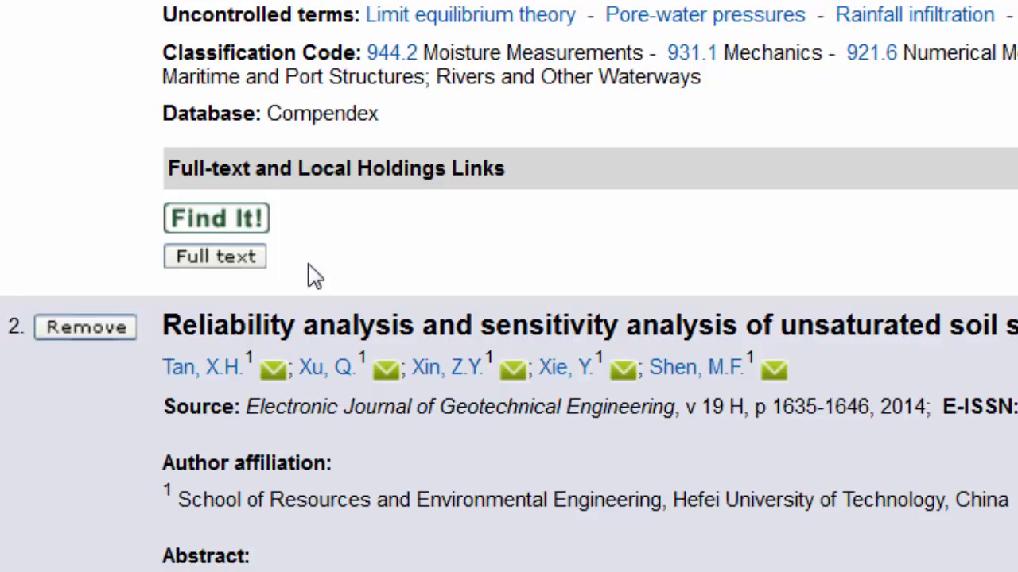
{"action": "left_click", "coordinate": [230, 271]}
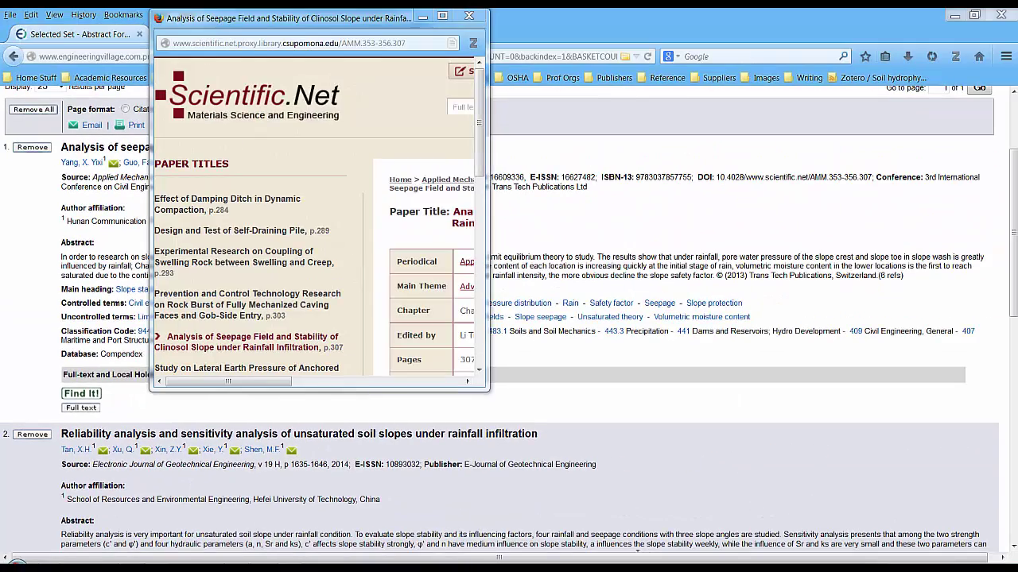
Maximize the seepage paper's Scientific.Net page, add it to cart at US$ 28, then close it
{"action": "double_click", "coordinate": [284, 21]}
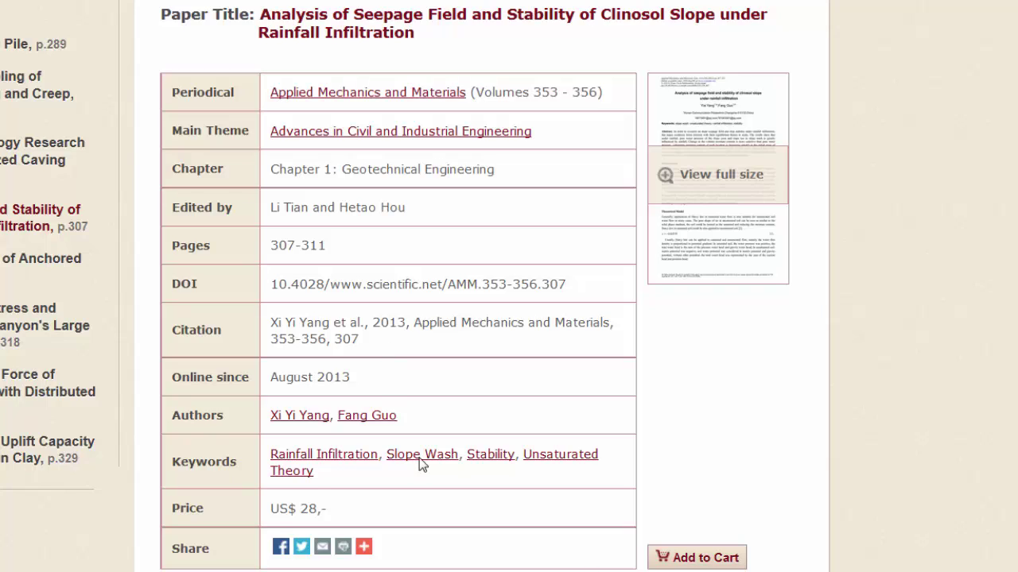
{"action": "left_click", "coordinate": [698, 563]}
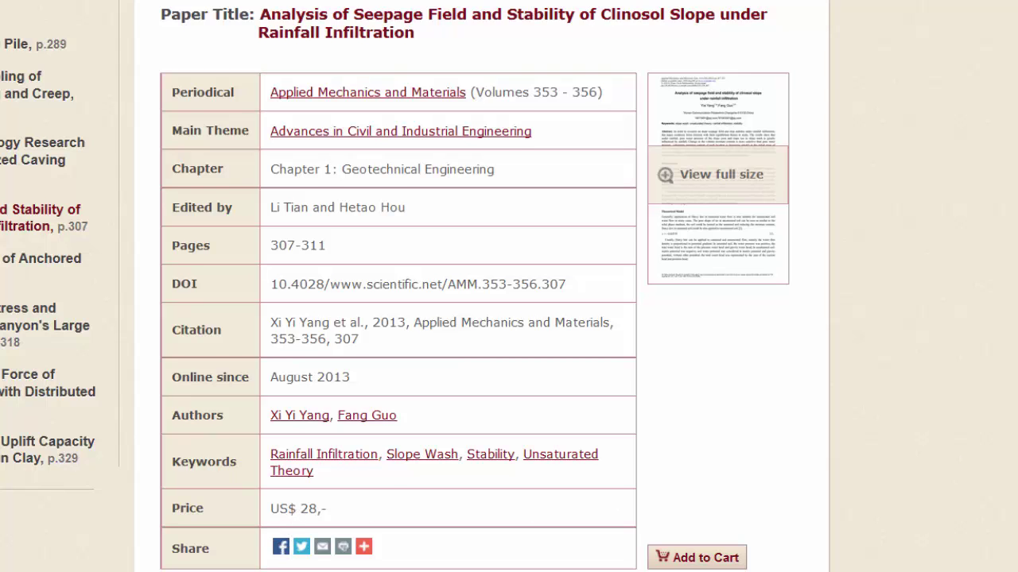
{"action": "scroll", "coordinate": [477, 286], "scroll_direction": "up", "scroll_amount": 2}
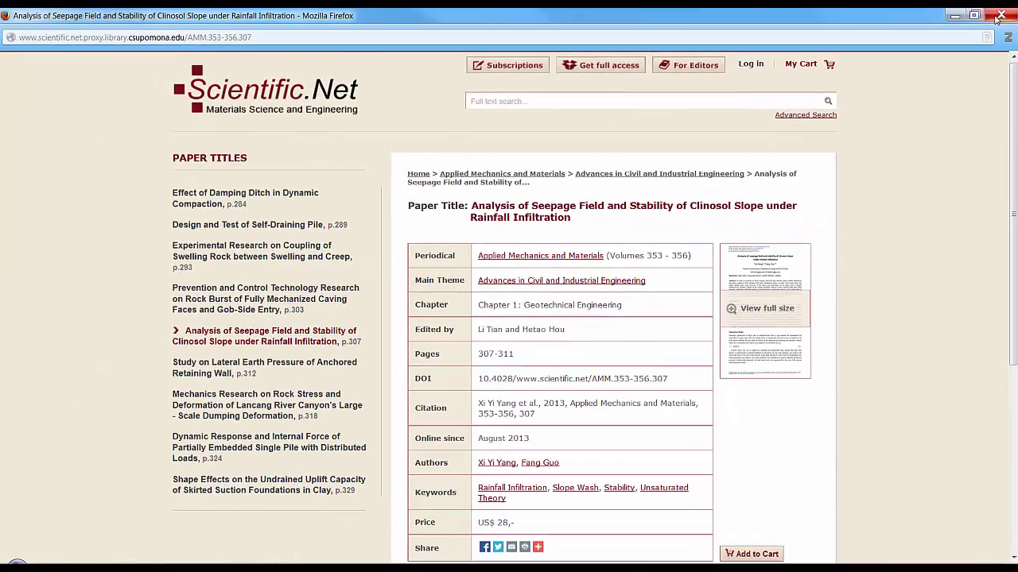
{"action": "left_click", "coordinate": [999, 17]}
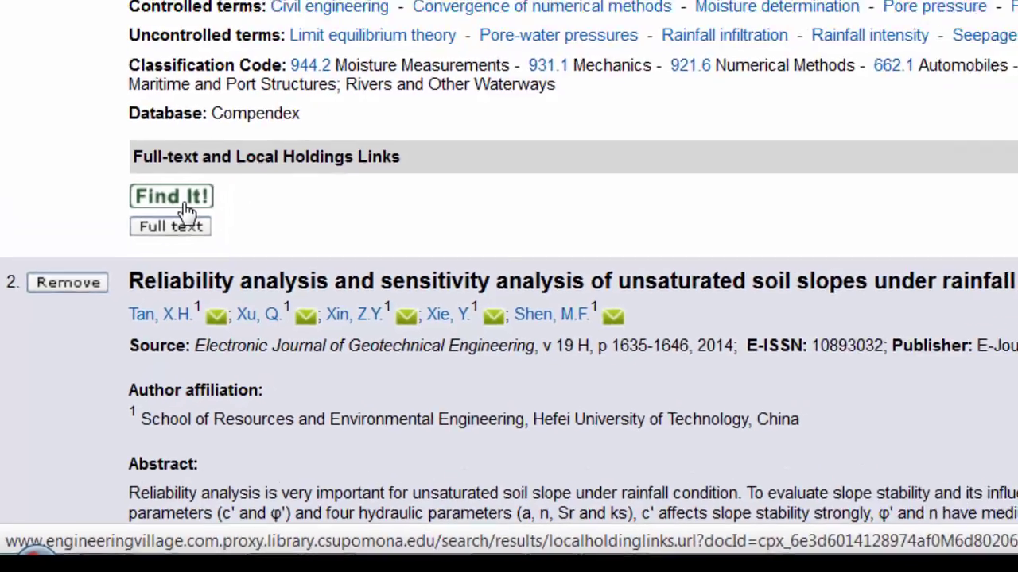
Use Find It! on the seepage paper and choose 'Request document from Document Delivery' on the SFX page
{"action": "left_click", "coordinate": [235, 111]}
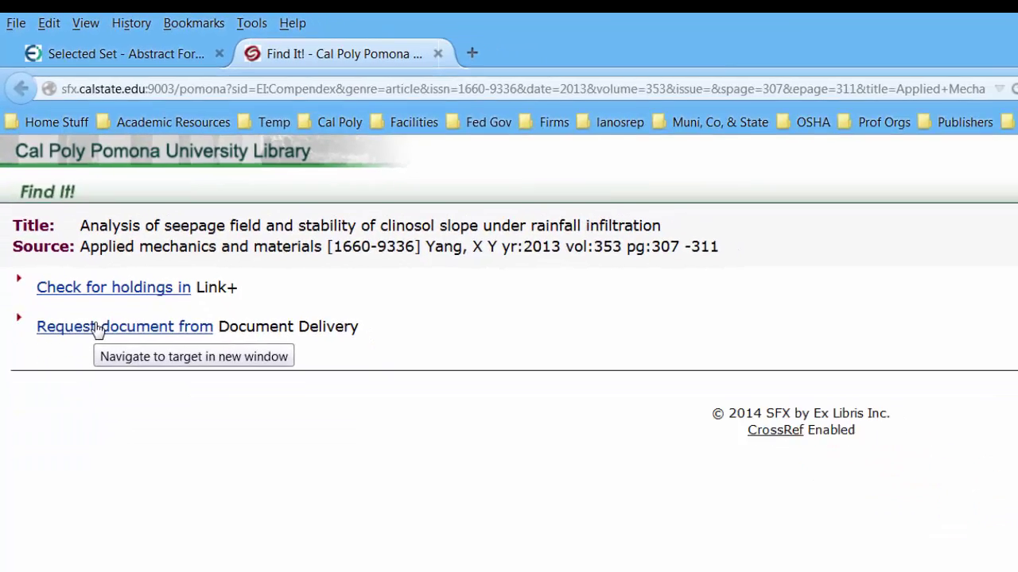
{"action": "left_click", "coordinate": [121, 408]}
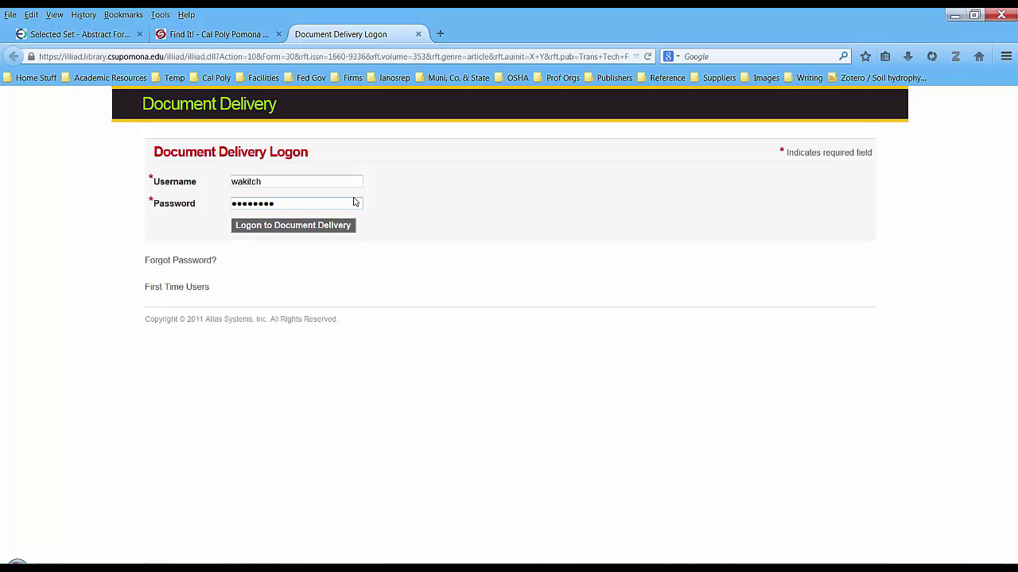
Log in to ILLiad, review the clinosol seepage article request form, and submit it
{"action": "left_click", "coordinate": [304, 226]}
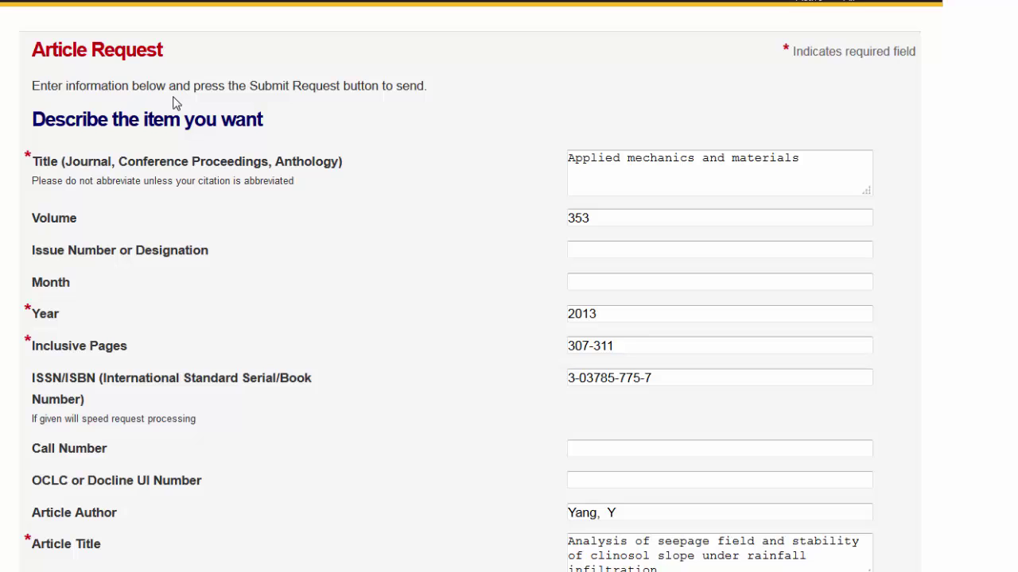
{"action": "scroll", "coordinate": [483, 347], "scroll_direction": "down", "scroll_amount": 5}
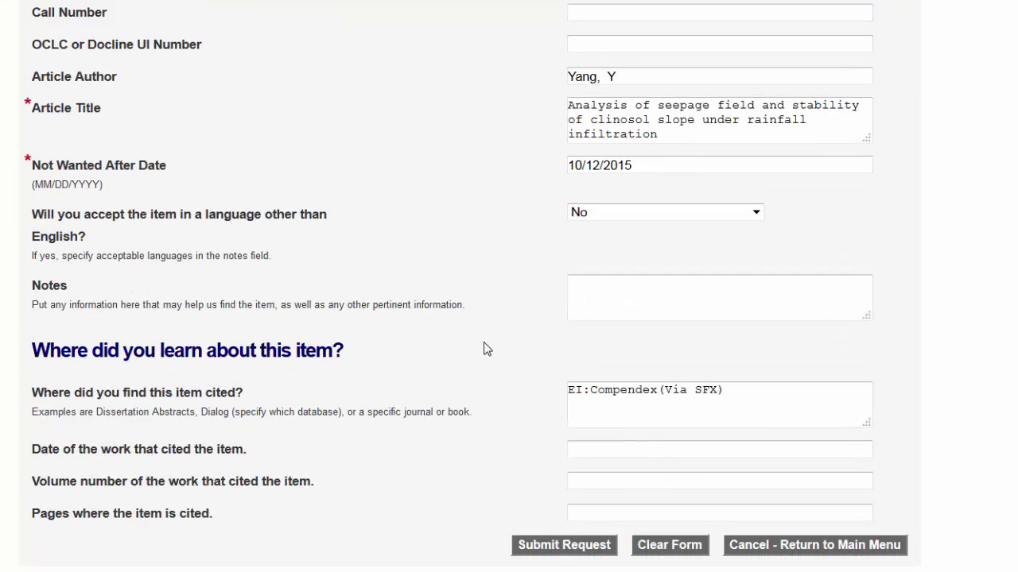
{"action": "scroll", "coordinate": [486, 349], "scroll_direction": "up", "scroll_amount": 3}
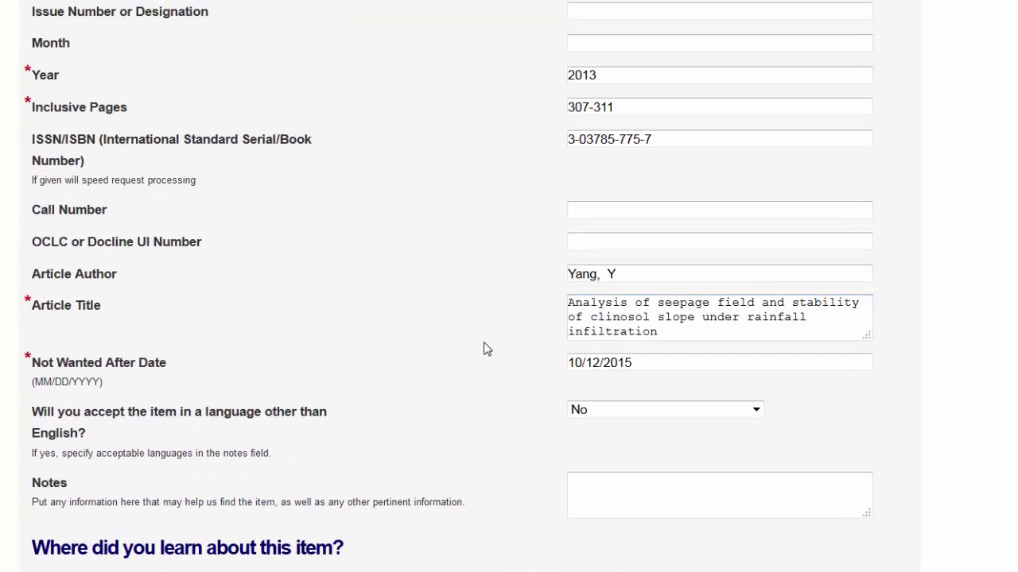
{"action": "scroll", "coordinate": [487, 349], "scroll_direction": "up", "scroll_amount": 2}
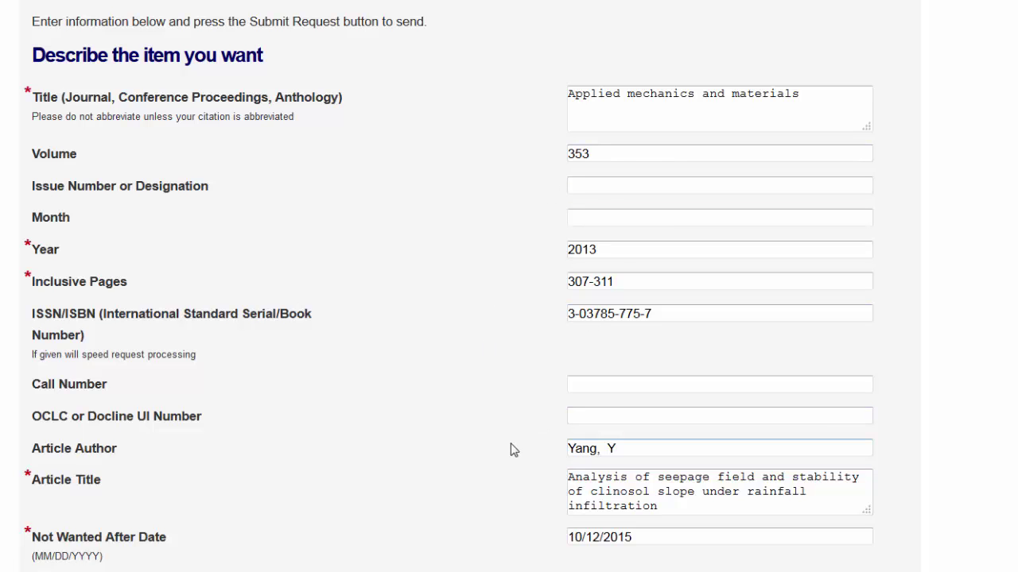
{"action": "scroll", "coordinate": [512, 450], "scroll_direction": "down", "scroll_amount": 2}
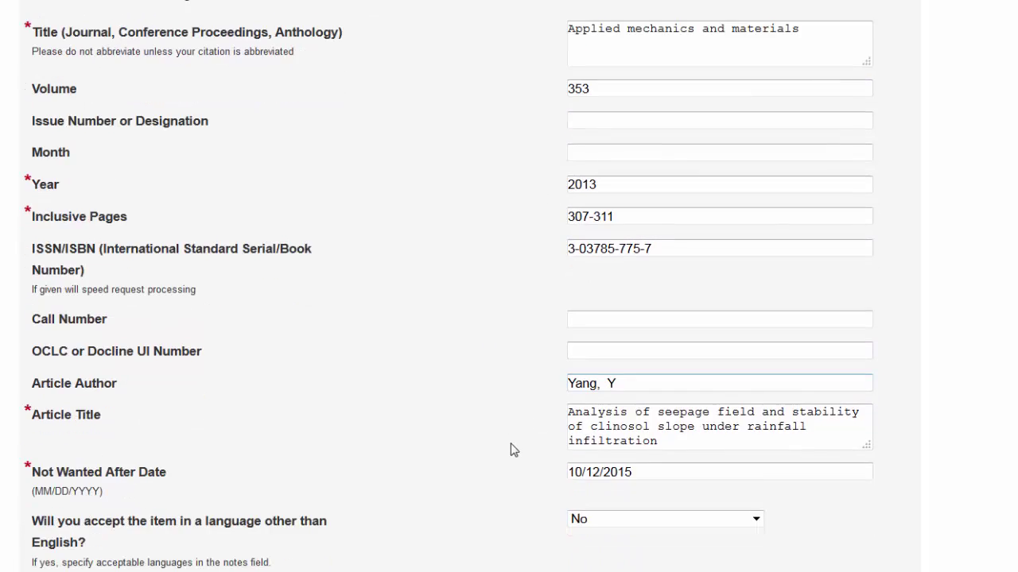
{"action": "scroll", "coordinate": [513, 450], "scroll_direction": "down", "scroll_amount": 3}
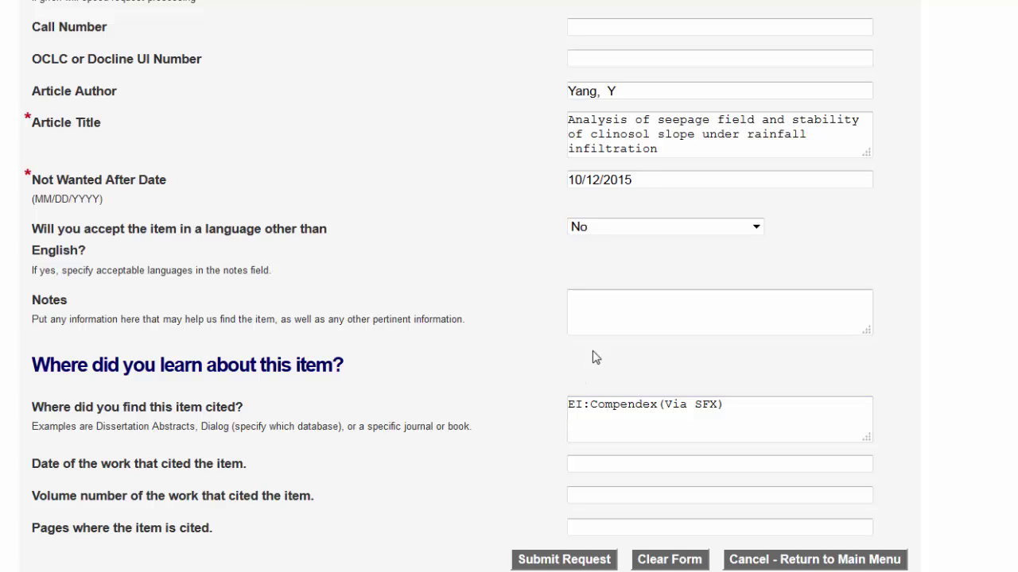
{"action": "key", "text": "Tab"}
{"action": "left_click", "coordinate": [564, 559]}
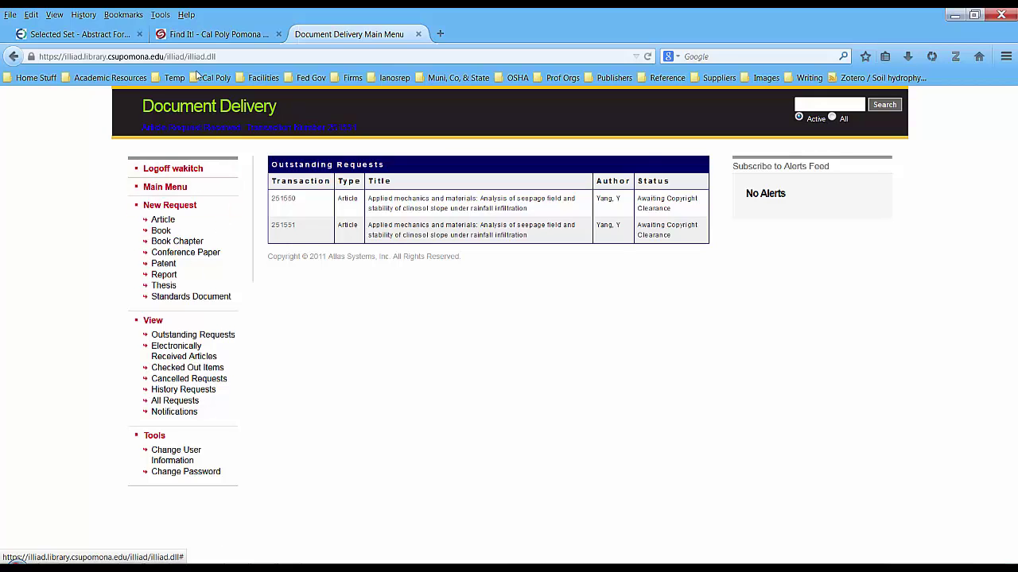
Open record 2's Find It! options in a new tab and follow 'May have full text online' to EJGE
{"action": "left_click", "coordinate": [120, 37]}
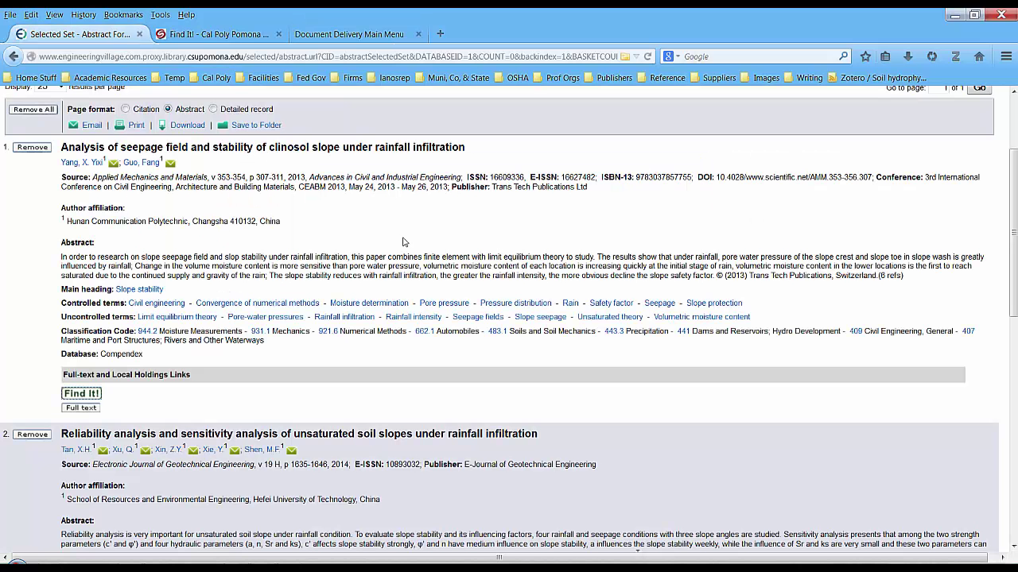
{"action": "scroll", "coordinate": [422, 256], "scroll_direction": "down", "scroll_amount": 3}
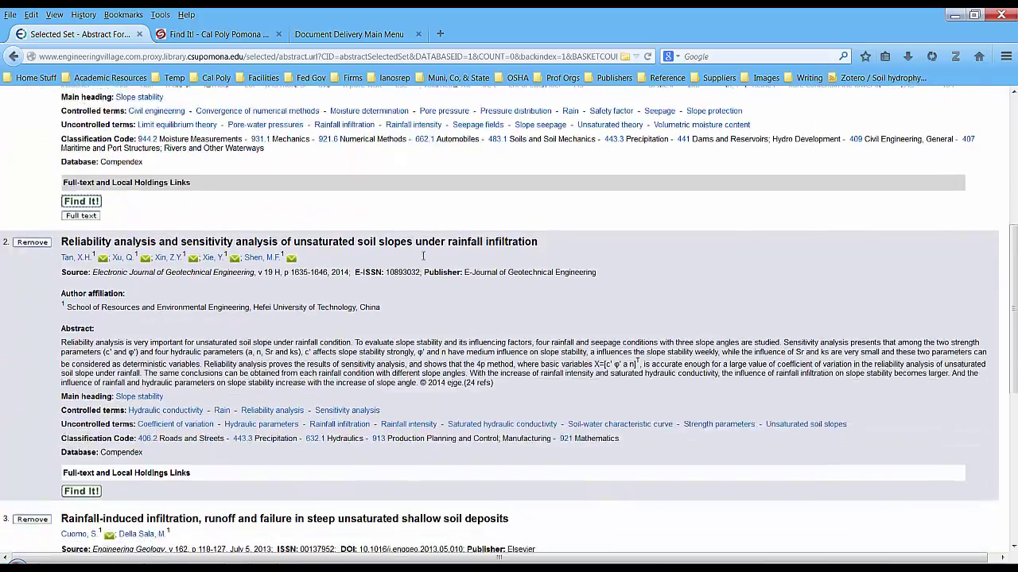
{"action": "scroll", "coordinate": [423, 260], "scroll_direction": "down", "scroll_amount": 1}
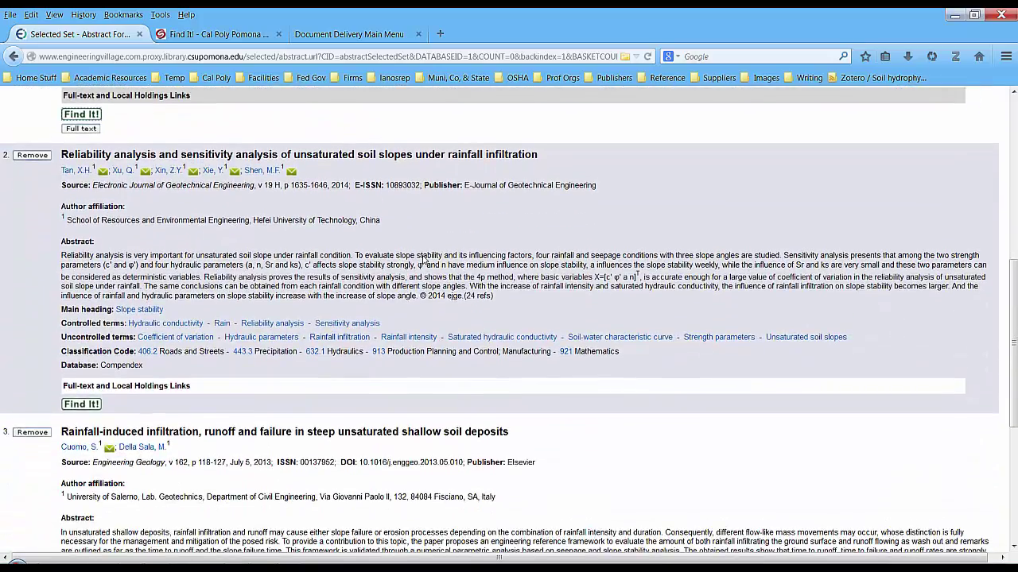
{"action": "scroll", "coordinate": [424, 258], "scroll_direction": "down", "scroll_amount": 1}
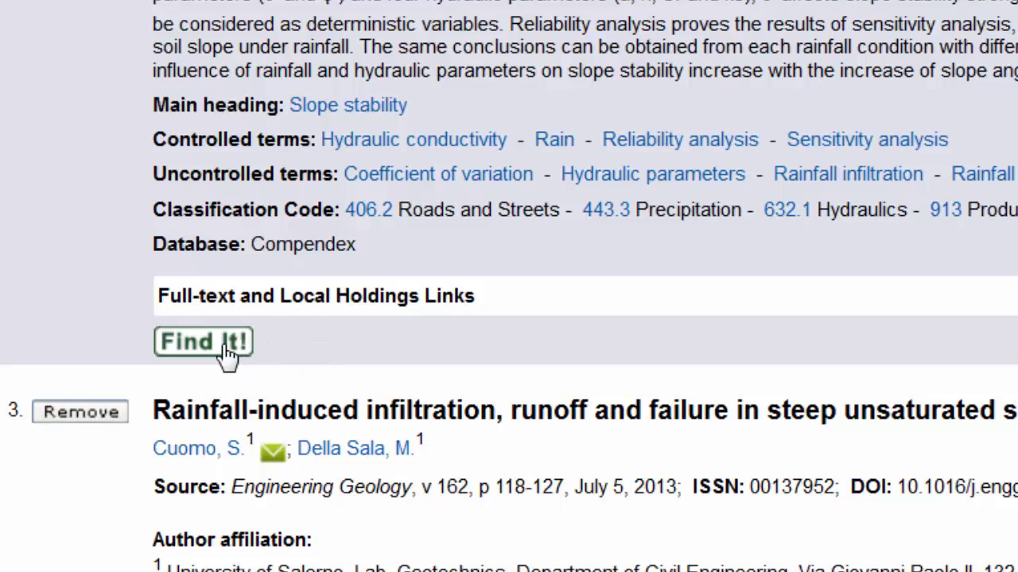
{"action": "middle_click", "coordinate": [227, 350]}
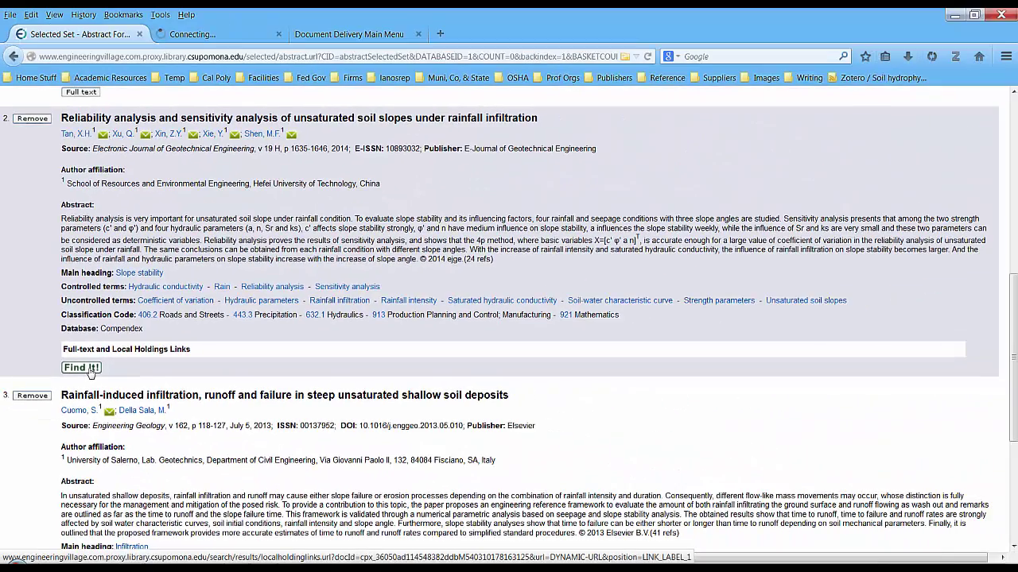
{"action": "left_click", "coordinate": [236, 37]}
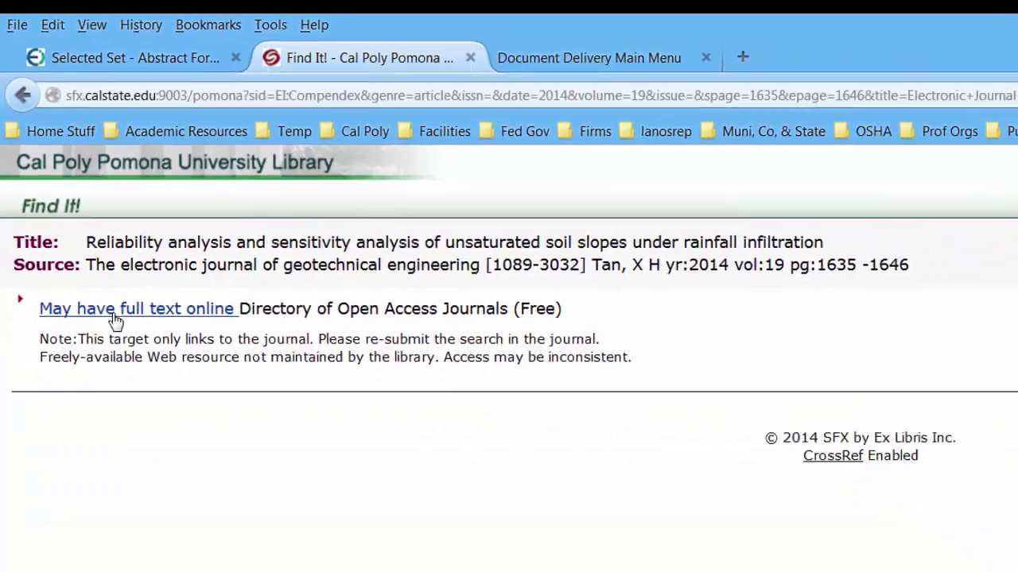
{"action": "left_click", "coordinate": [156, 434]}
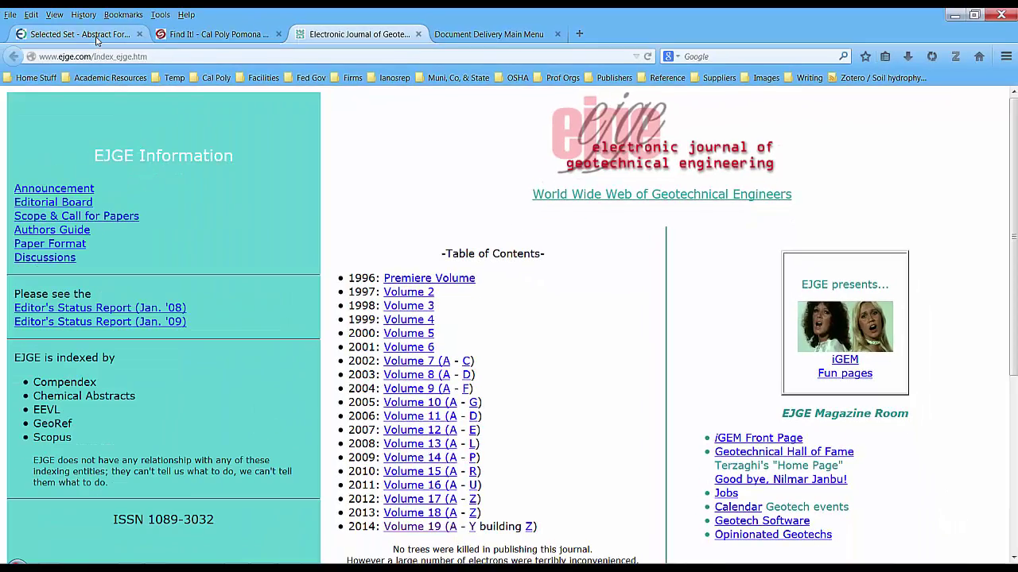
In EJGE, open Volume 19 and step back through the bundle links to bundle 19/H
{"action": "left_click", "coordinate": [96, 40]}
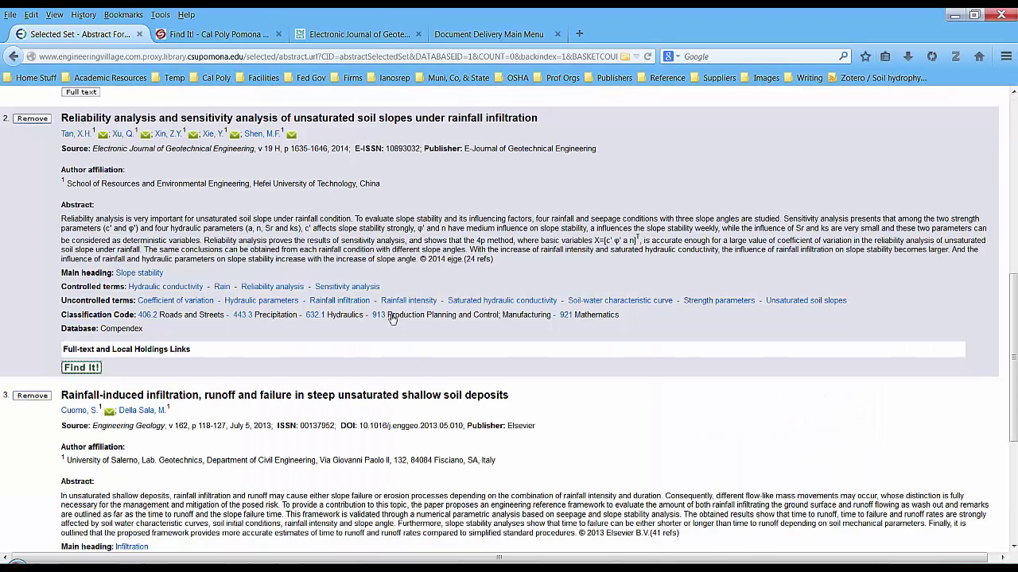
{"action": "scroll", "coordinate": [392, 314], "scroll_direction": "down", "scroll_amount": 4}
{"action": "scroll", "coordinate": [391, 315], "scroll_direction": "up", "scroll_amount": 5}
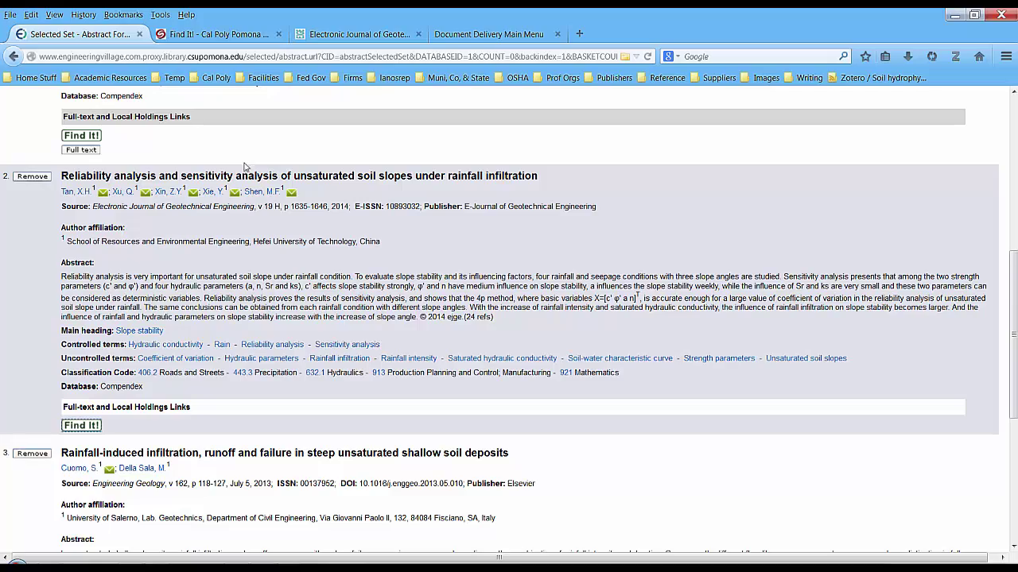
{"action": "left_click", "coordinate": [348, 36]}
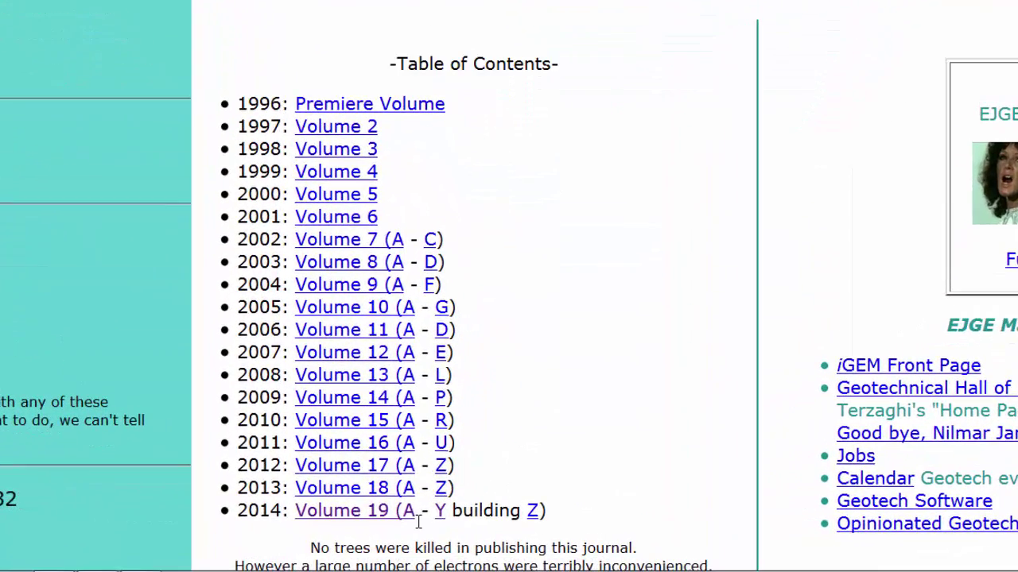
{"action": "left_click", "coordinate": [440, 512]}
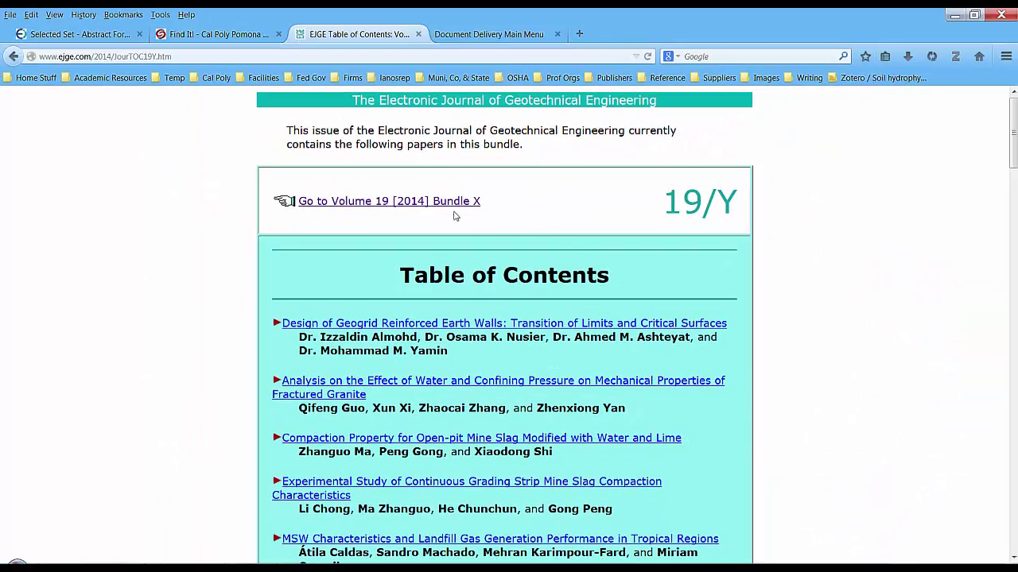
{"action": "left_click", "coordinate": [449, 202]}
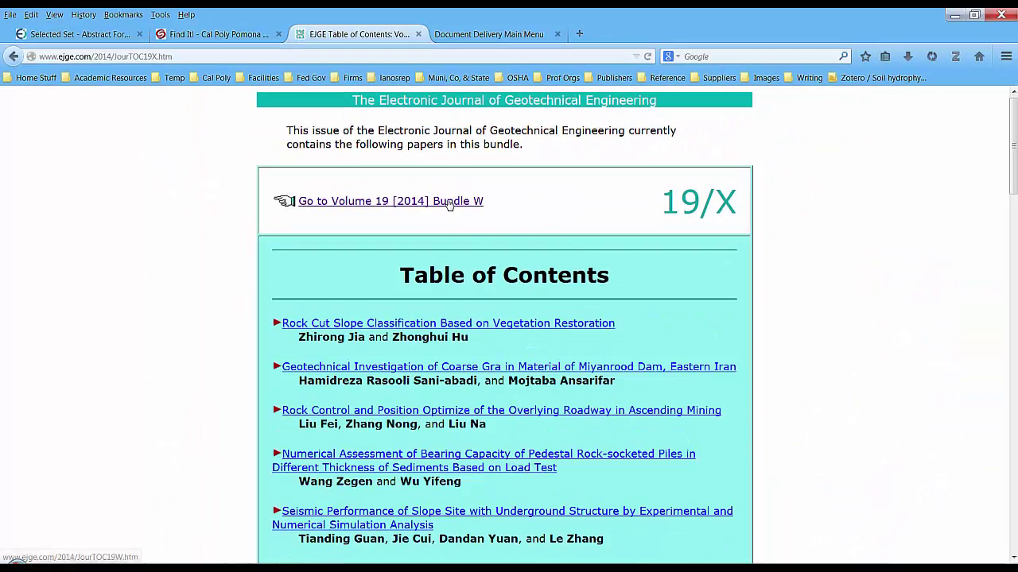
{"action": "left_click", "coordinate": [449, 203]}
{"action": "left_click", "coordinate": [449, 203]}
{"action": "left_click", "coordinate": [449, 202]}
{"action": "left_click", "coordinate": [449, 203]}
{"action": "left_click", "coordinate": [449, 203]}
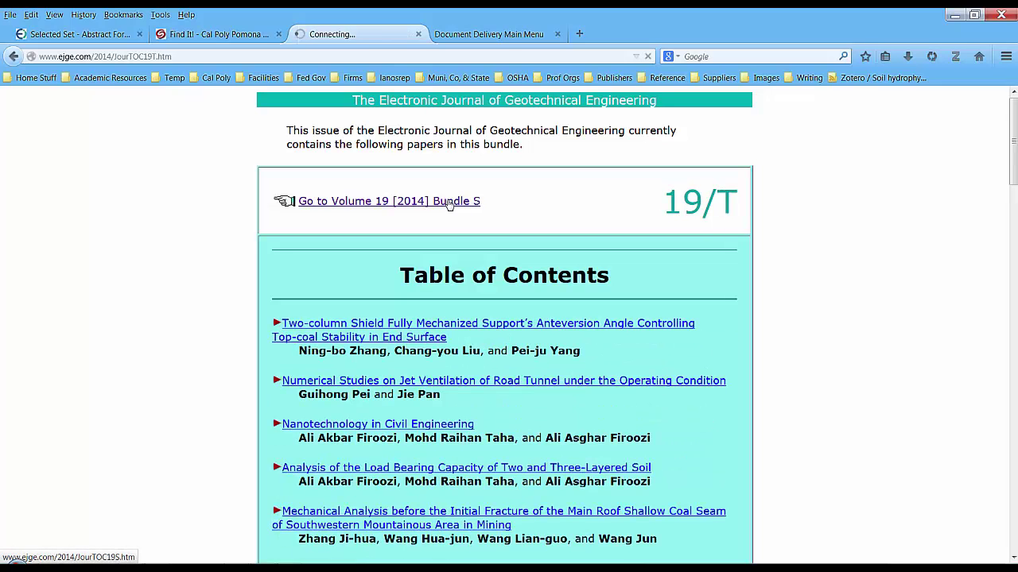
{"action": "left_click", "coordinate": [449, 203]}
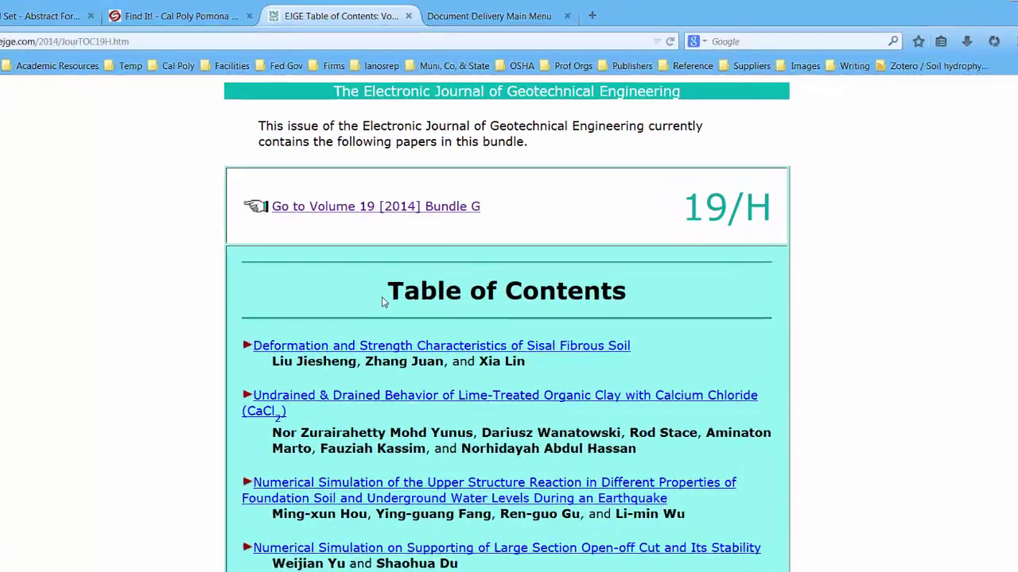
Open the Reliability Analysis paper's PDF, skim it, and return to the Selected Set abstracts
{"action": "scroll", "coordinate": [394, 278], "scroll_direction": "down", "scroll_amount": 5}
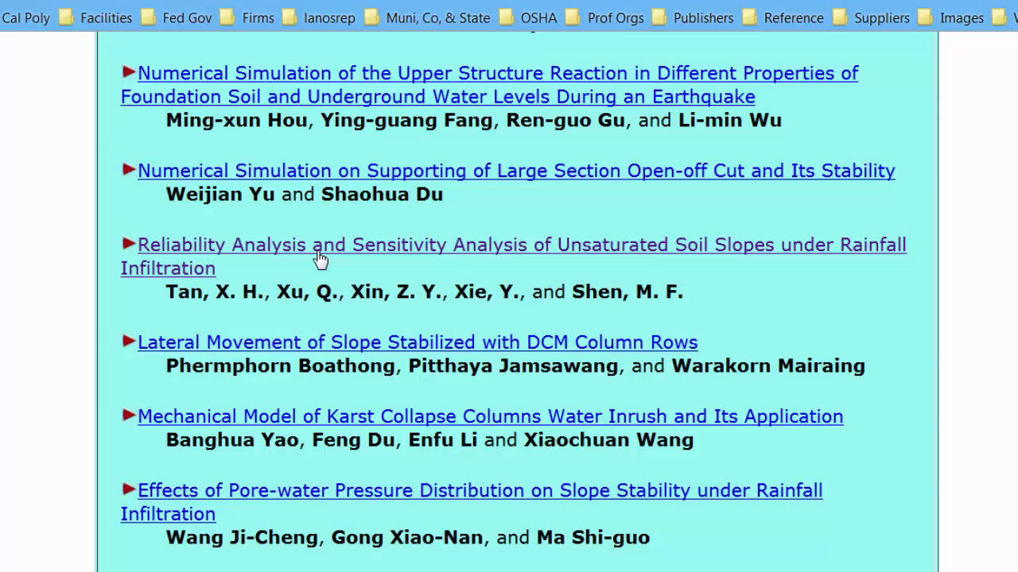
{"action": "left_click", "coordinate": [320, 260]}
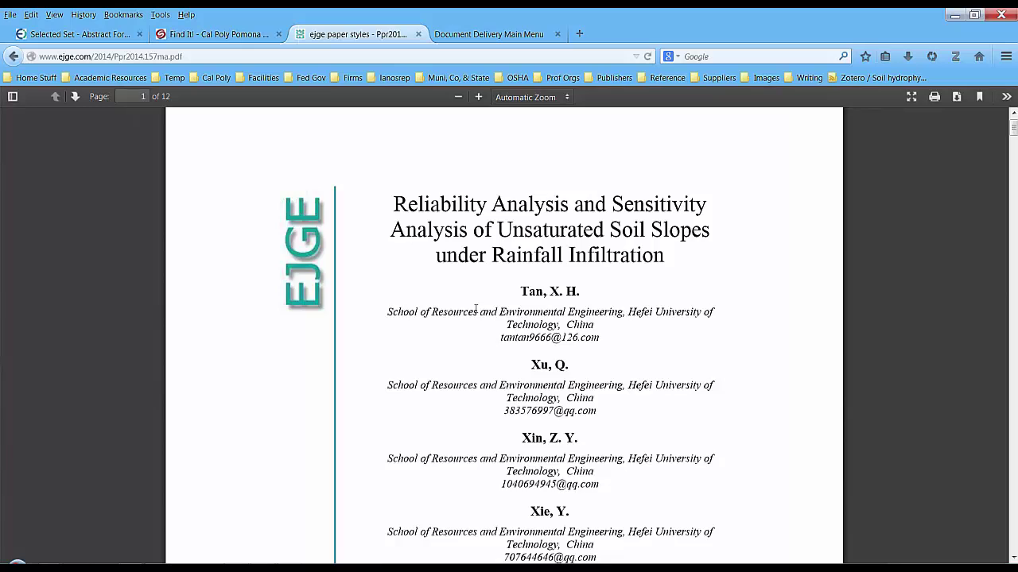
{"action": "scroll", "coordinate": [475, 312], "scroll_direction": "down", "scroll_amount": 3}
{"action": "scroll", "coordinate": [475, 312], "scroll_direction": "down", "scroll_amount": 2}
{"action": "scroll", "coordinate": [476, 312], "scroll_direction": "up", "scroll_amount": 3}
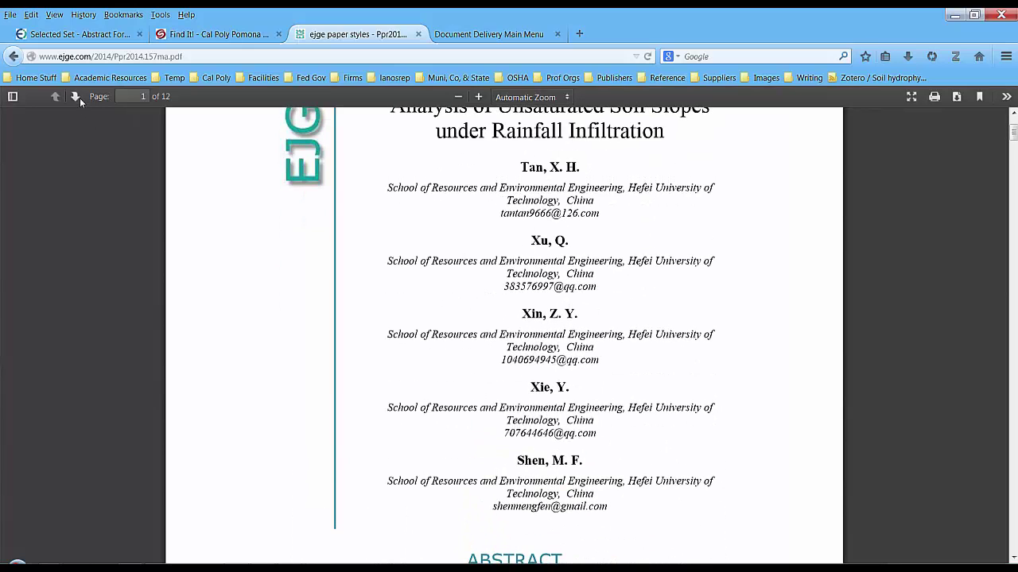
{"action": "left_click", "coordinate": [96, 38]}
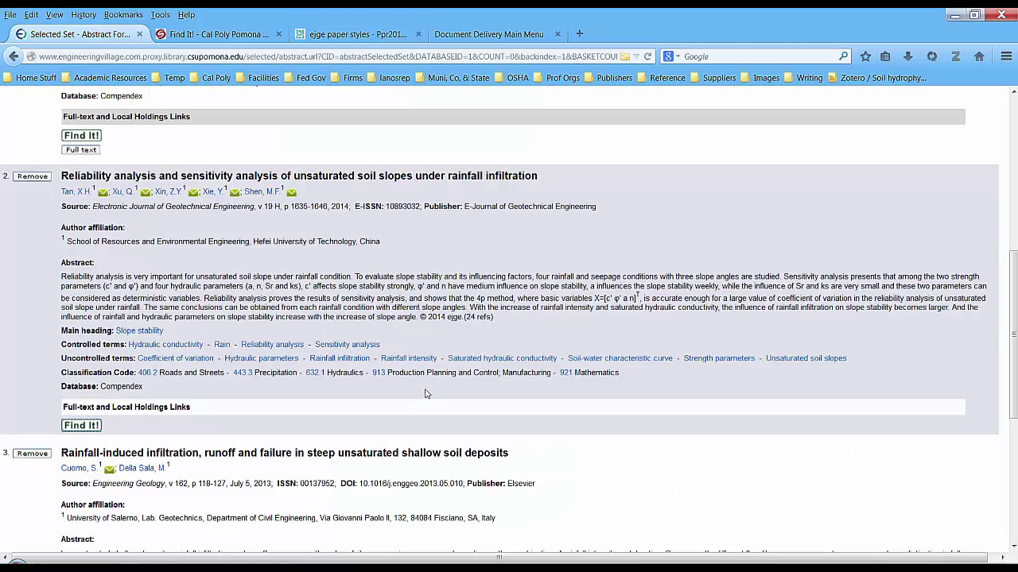
Open record 3's full text on ScienceDirect and find 'rainfall' in the Engineering Geology article
{"action": "scroll", "coordinate": [425, 394], "scroll_direction": "down", "scroll_amount": 5}
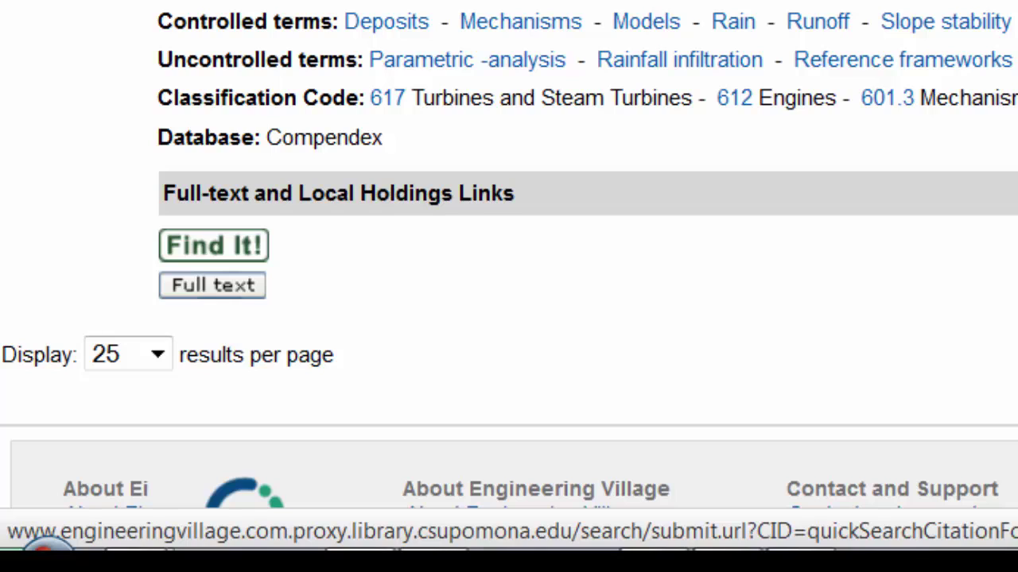
{"action": "left_click", "coordinate": [237, 288]}
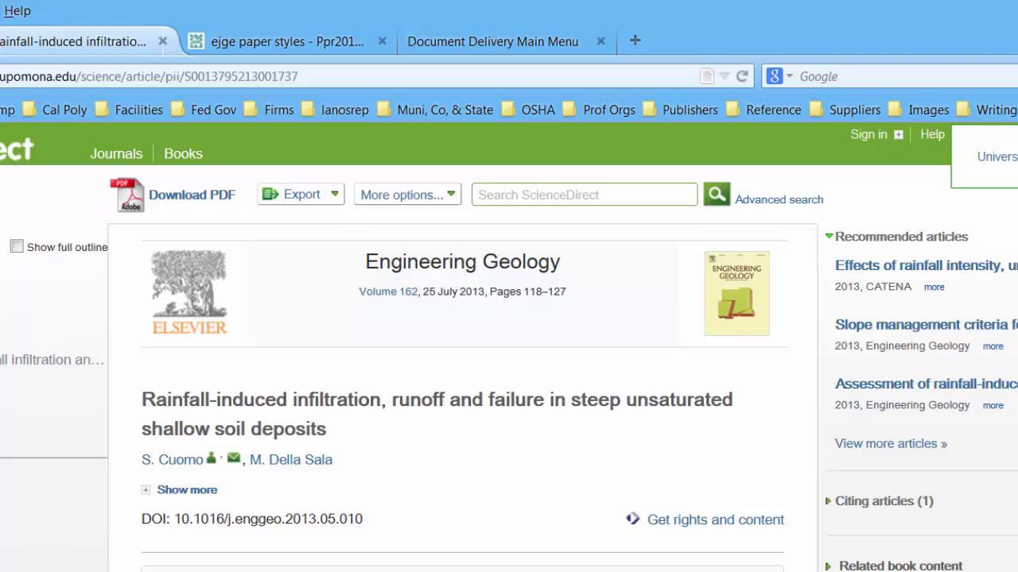
{"action": "key", "text": "Return"}
{"action": "scroll", "coordinate": [234, 271], "scroll_direction": "up", "scroll_amount": 5}
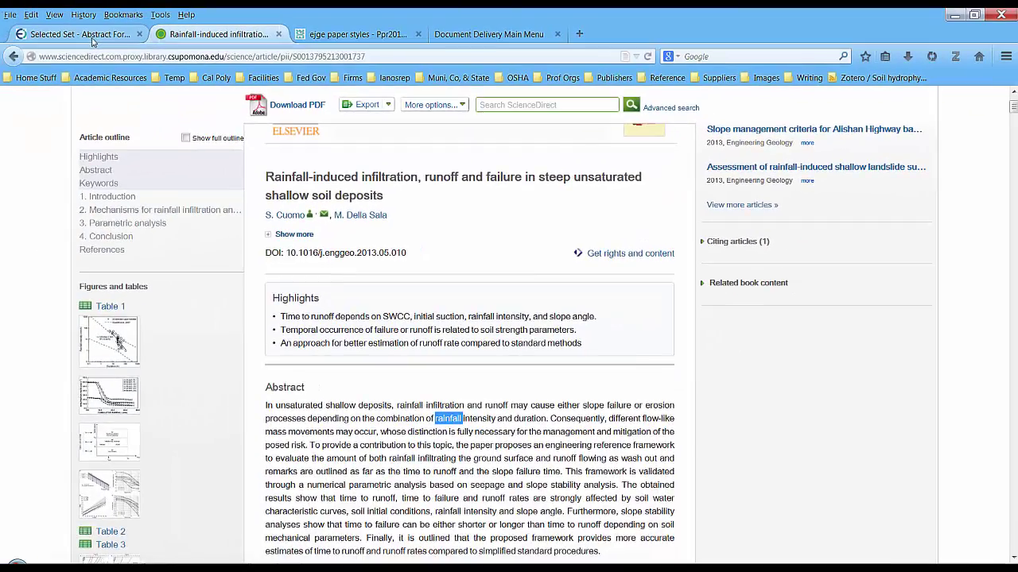
Return to the Selected Set tab and scroll back to the top of the records
{"action": "left_click", "coordinate": [88, 35]}
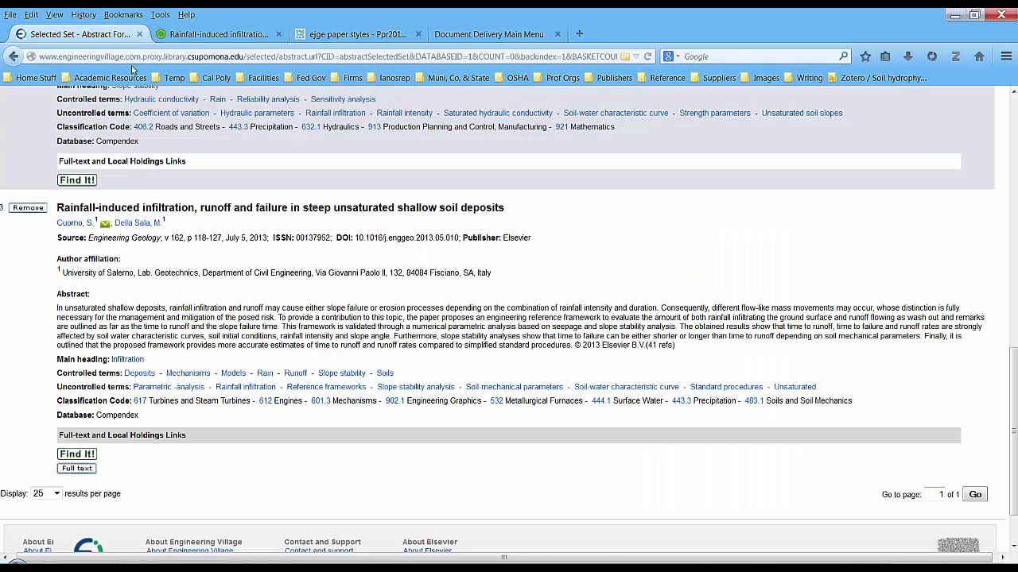
{"action": "left_click_drag", "start_coordinate": [1013, 413], "coordinate": [1000, 120]}
{"action": "scroll", "coordinate": [1000, 119], "scroll_direction": "up", "scroll_amount": 1}
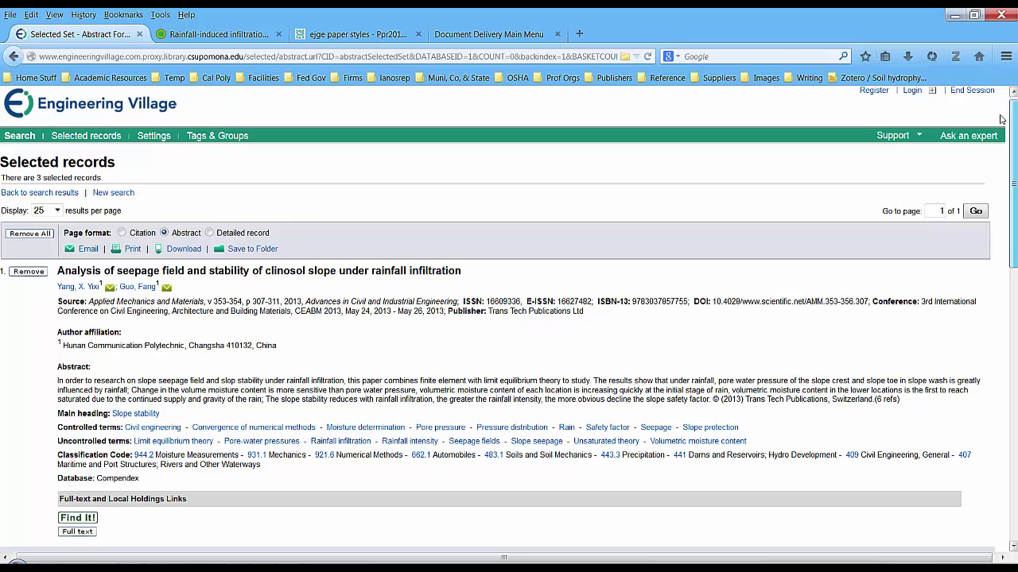